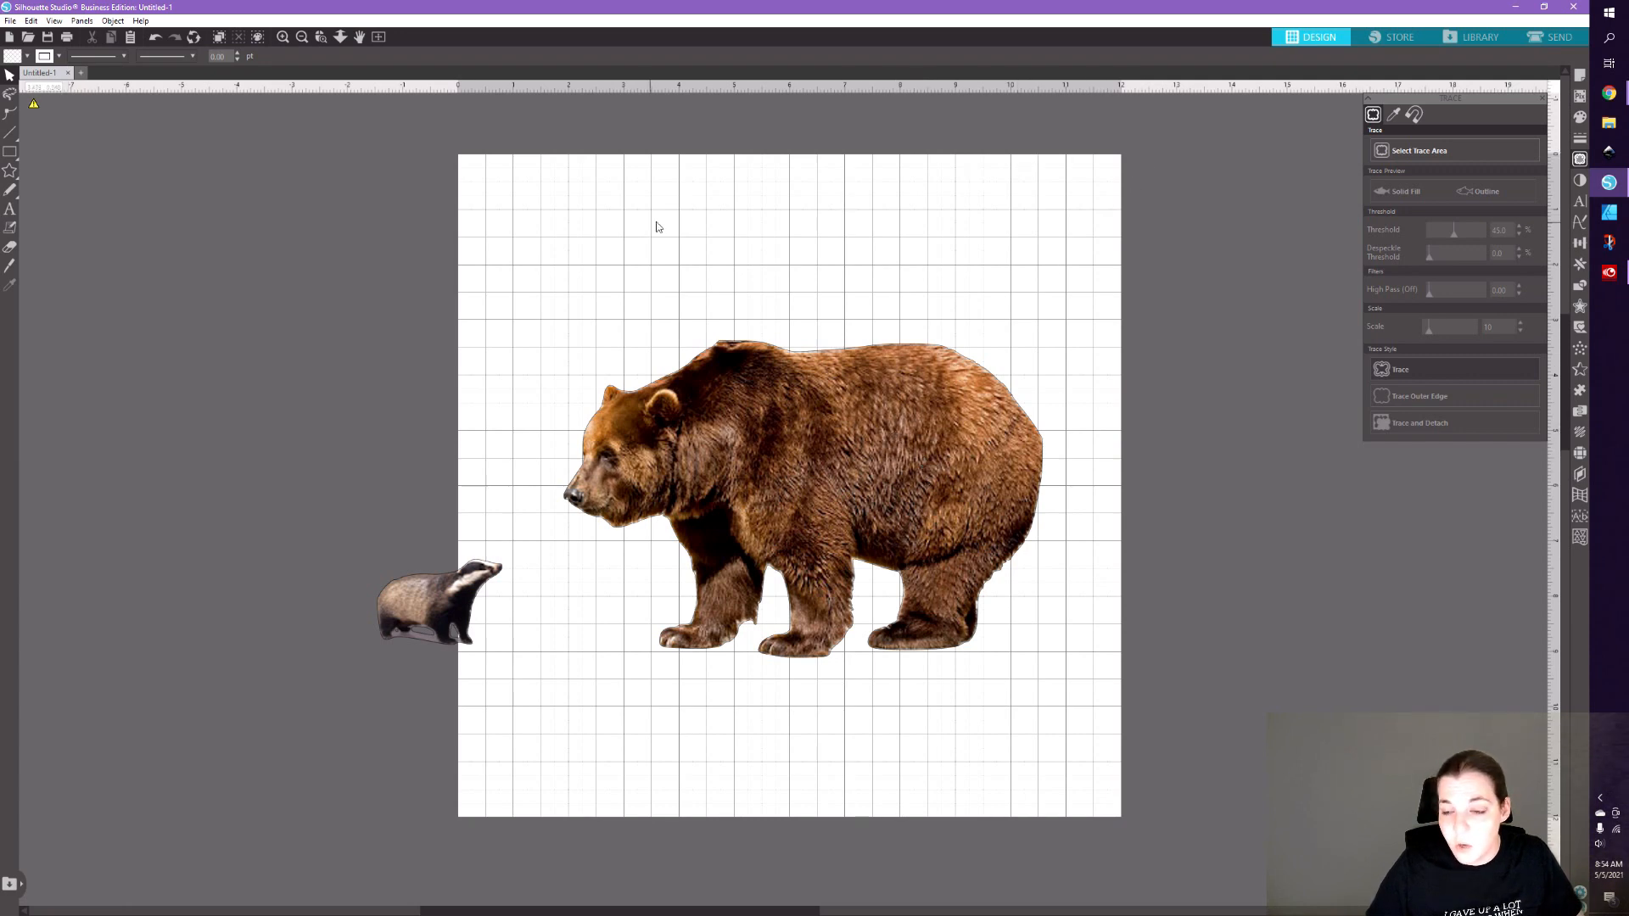
- Apply the Gray Shade effect at an amount of 100 to the selected bear and badger images
{"action": "left_click", "coordinate": [696, 454]}
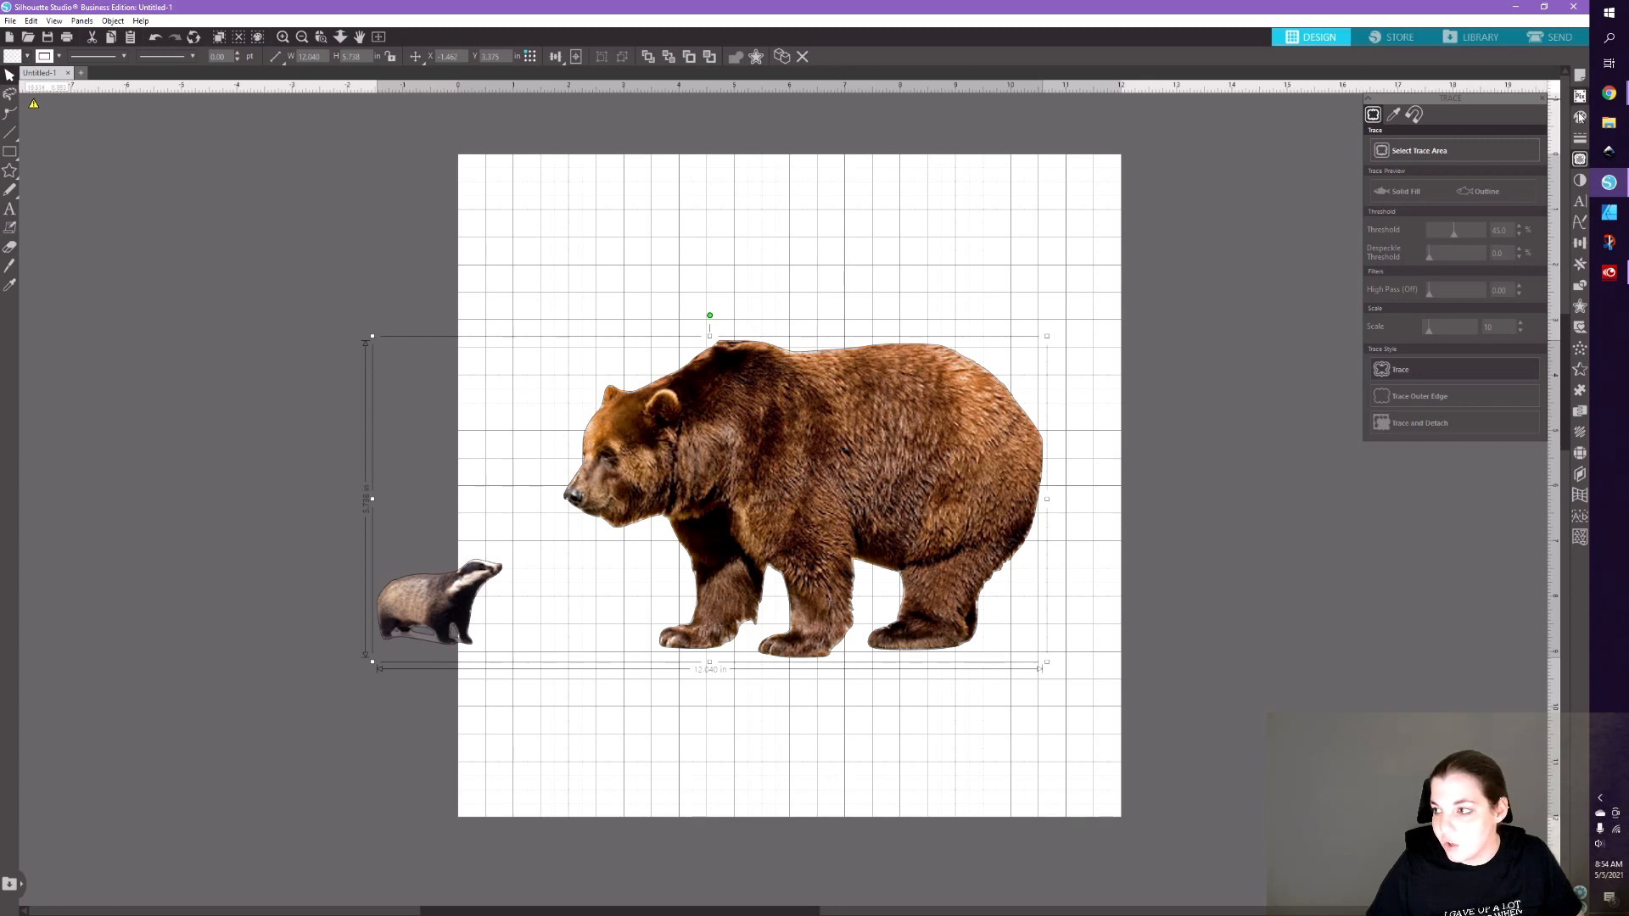
{"action": "left_click", "coordinate": [1580, 189]}
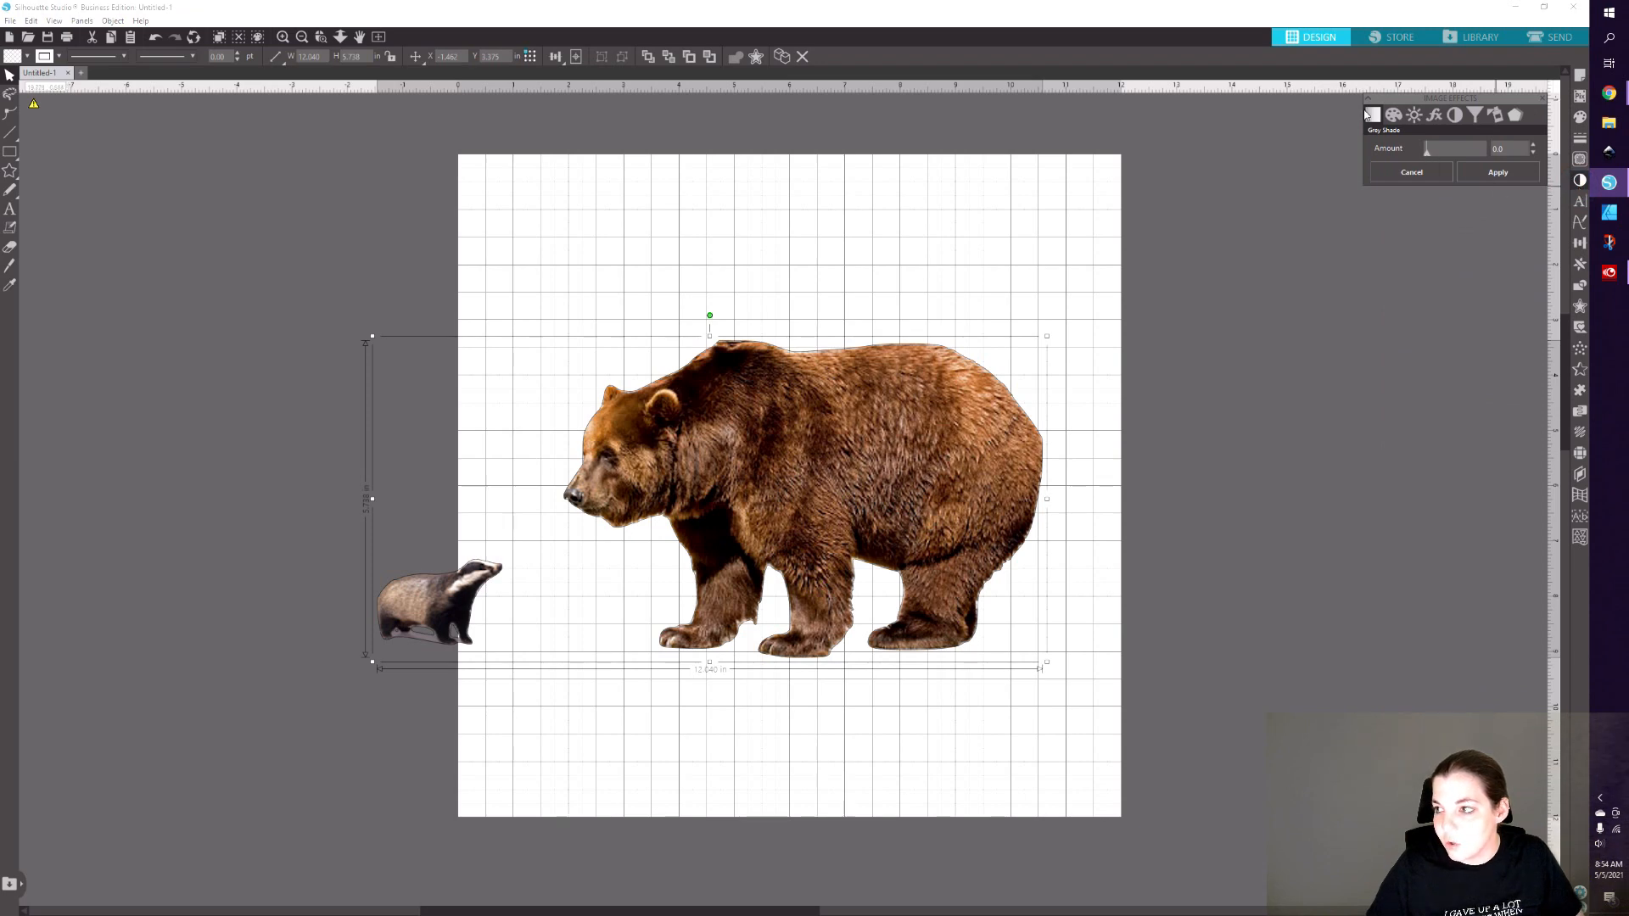
{"action": "left_click", "coordinate": [1371, 119]}
{"action": "mouse_move", "coordinate": [1466, 159]}
{"action": "left_mouse_down"}
{"action": "mouse_move", "coordinate": [1498, 159]}
{"action": "mouse_move", "coordinate": [1440, 165]}
{"action": "left_mouse_up"}
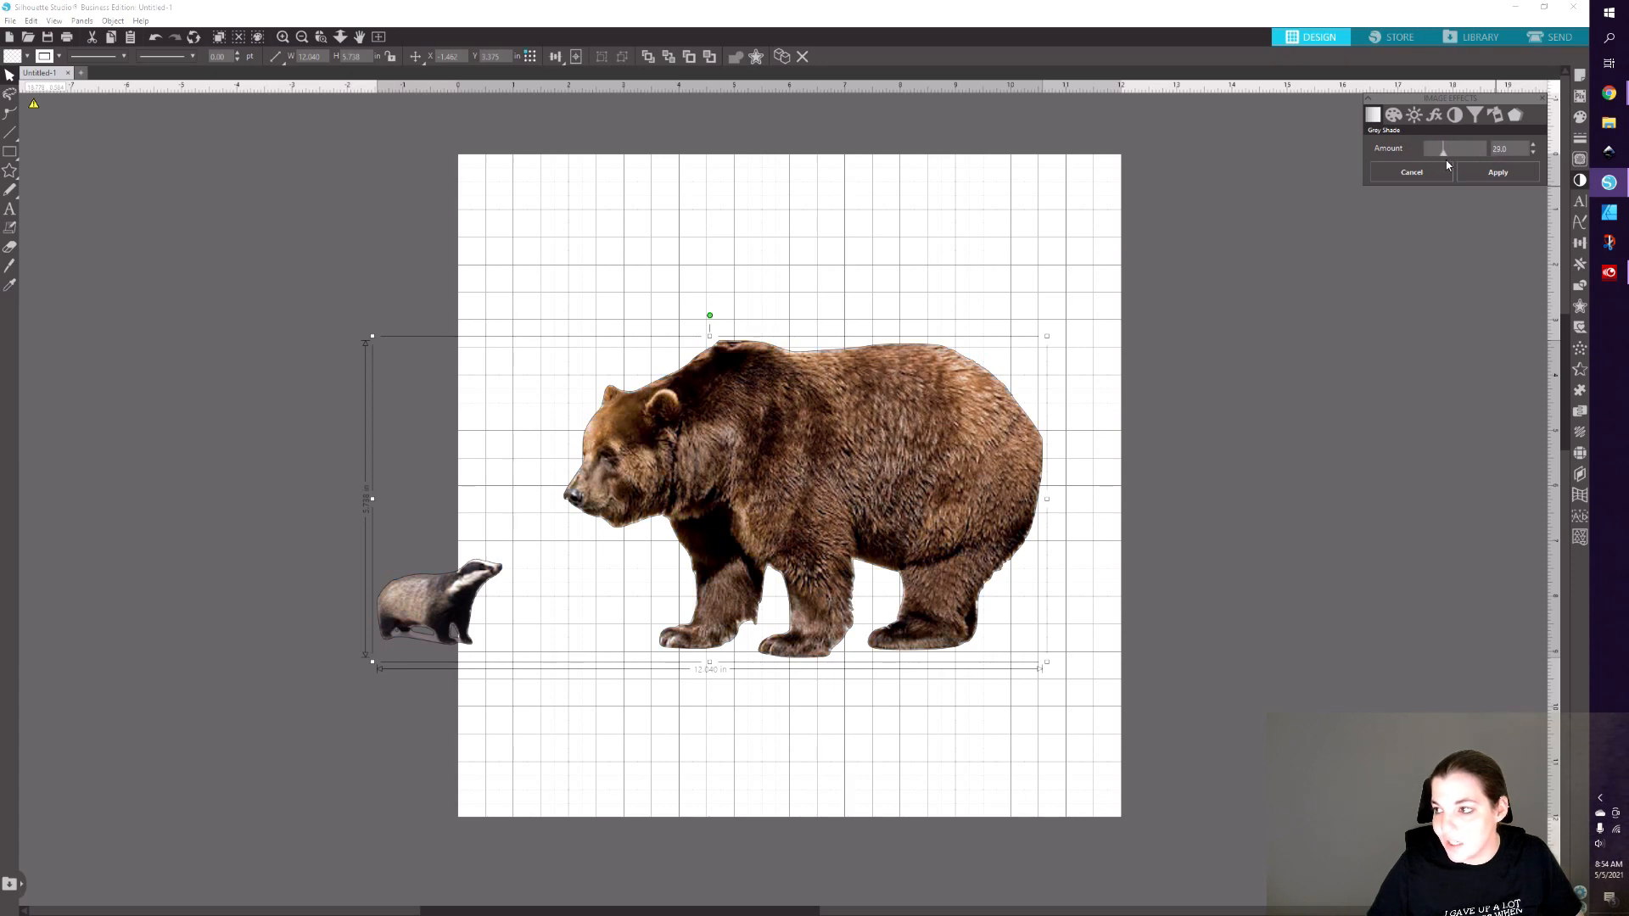
{"action": "left_click_drag", "start_coordinate": [1472, 161], "coordinate": [1503, 161]}
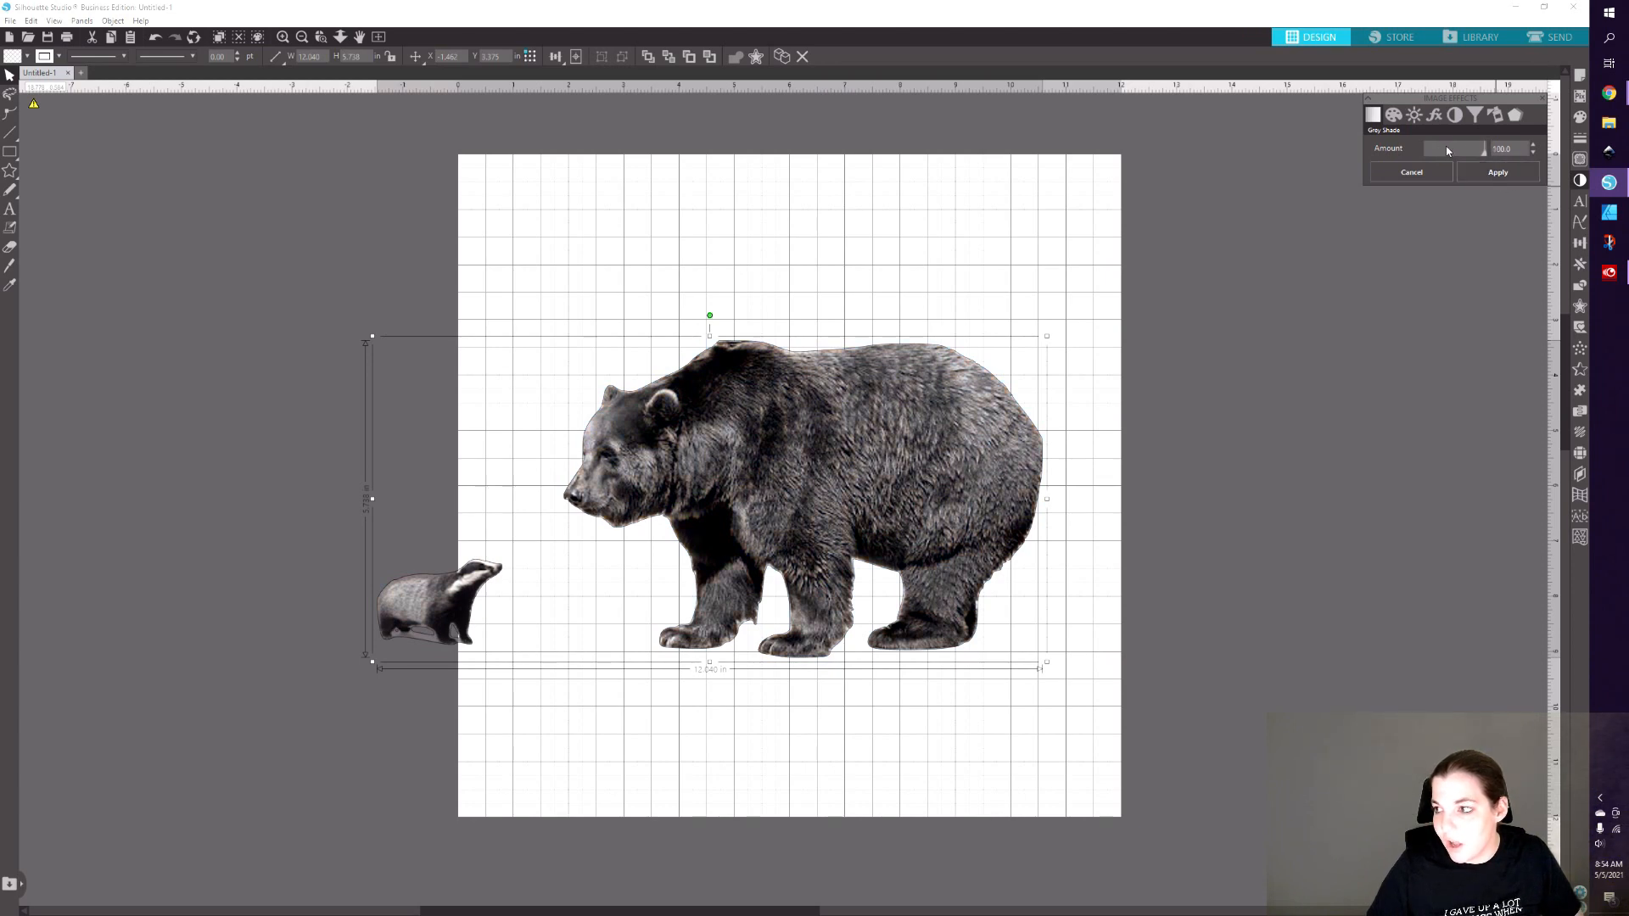
{"action": "left_click", "coordinate": [1502, 174]}
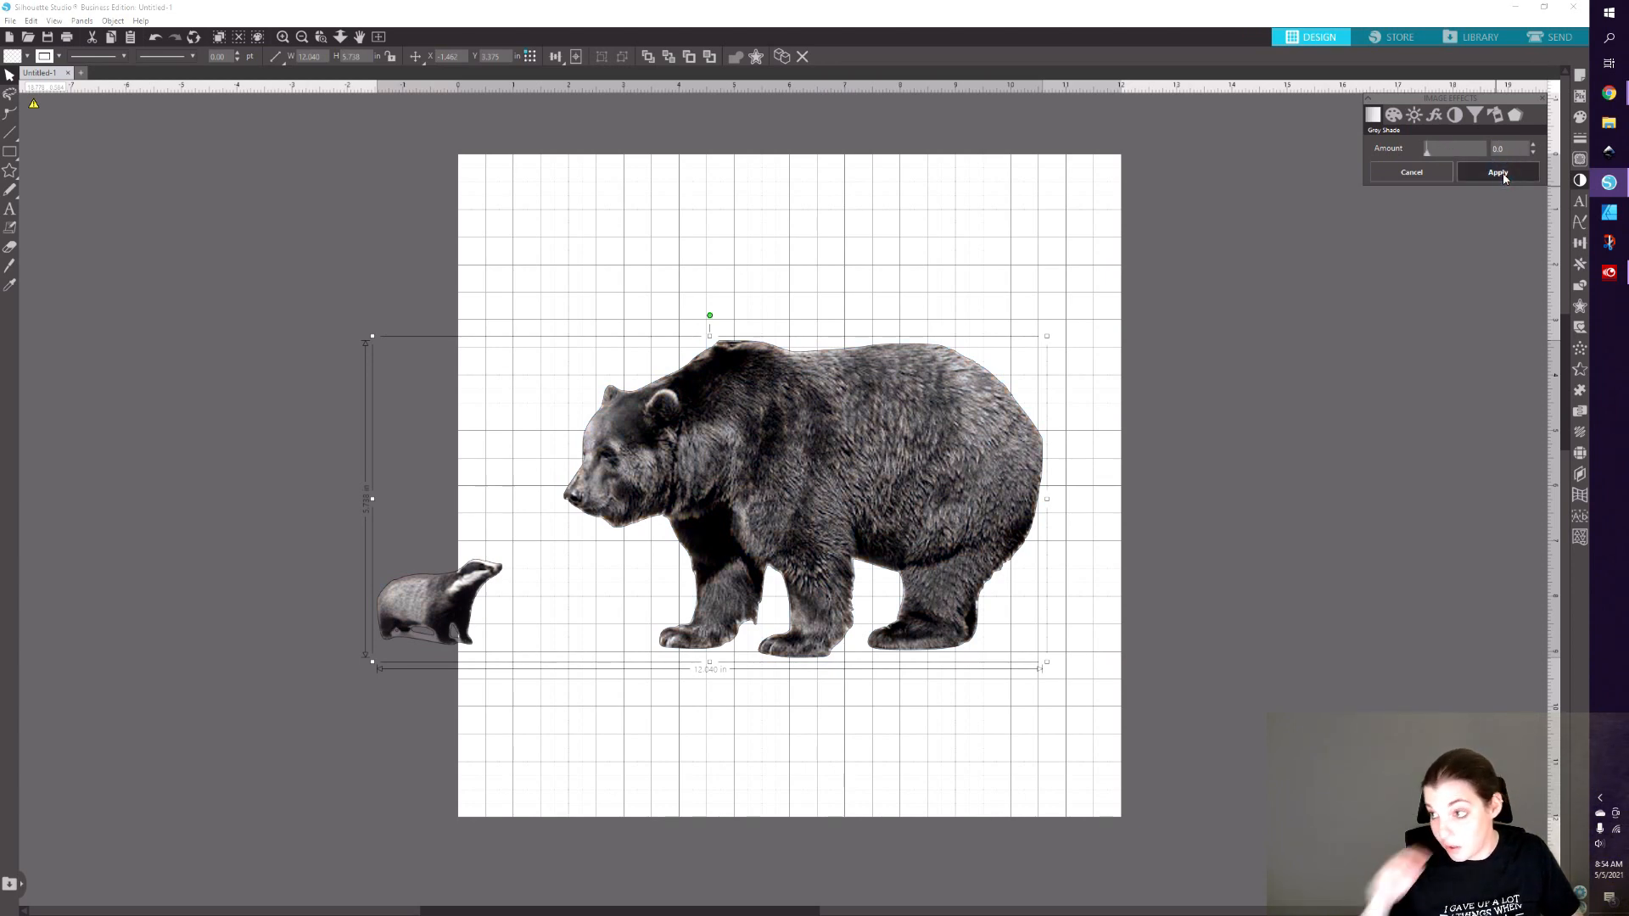
- Turn both animals into solid black silhouettes by applying brightness -100, contrast 100 and saturation 100
{"action": "left_click", "coordinate": [1415, 115]}
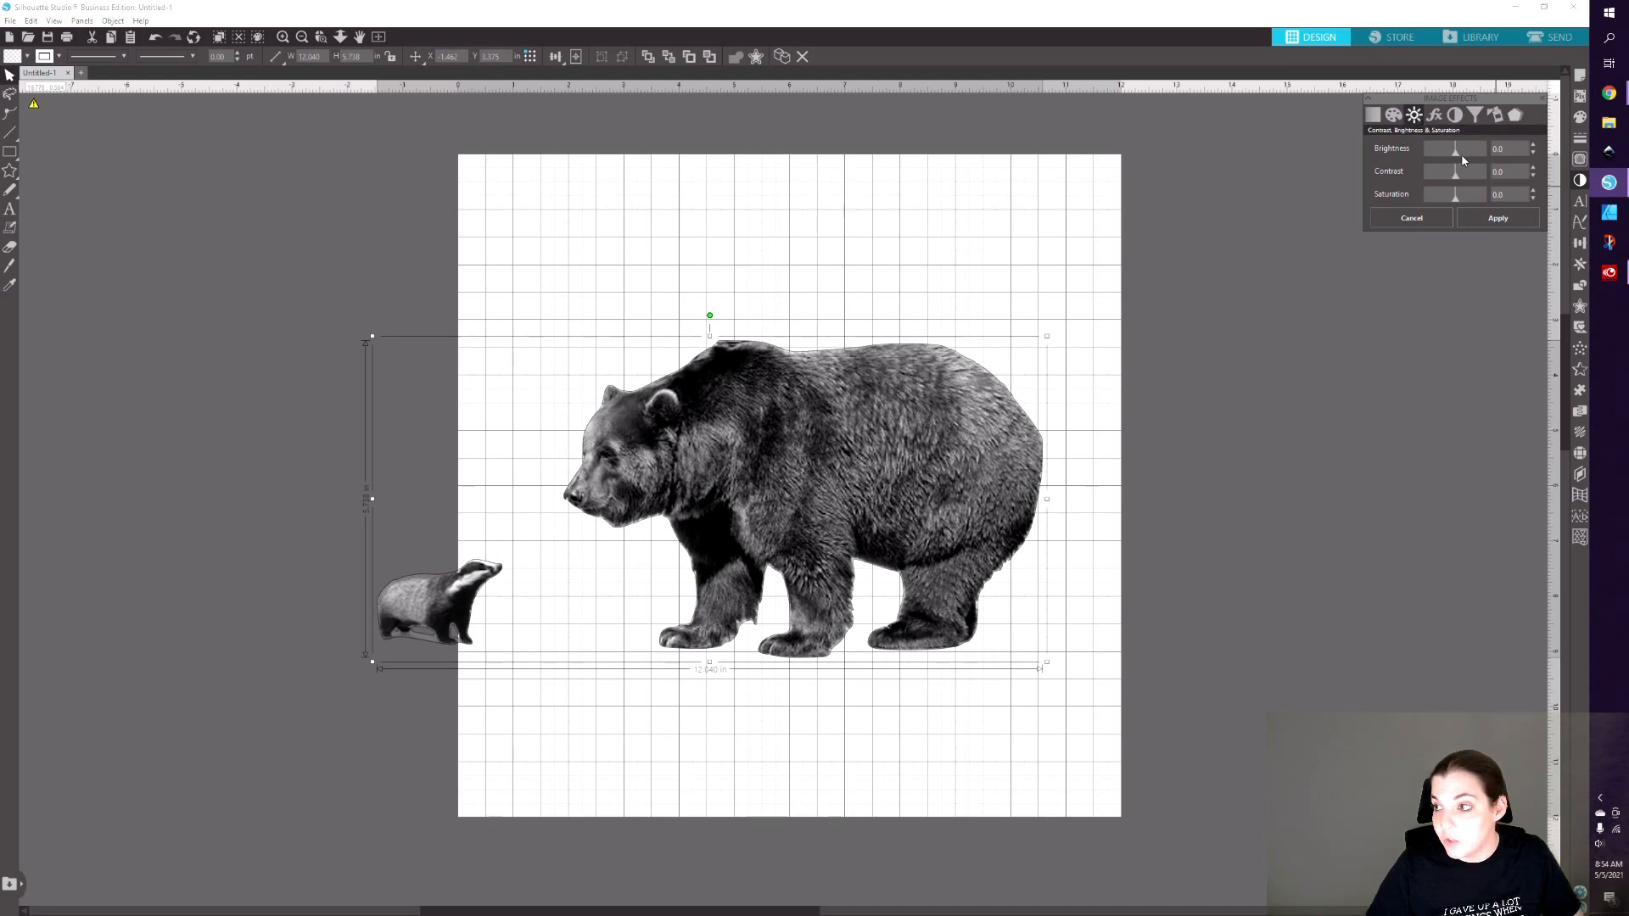
{"action": "left_click_drag", "start_coordinate": [1457, 156], "coordinate": [1418, 167]}
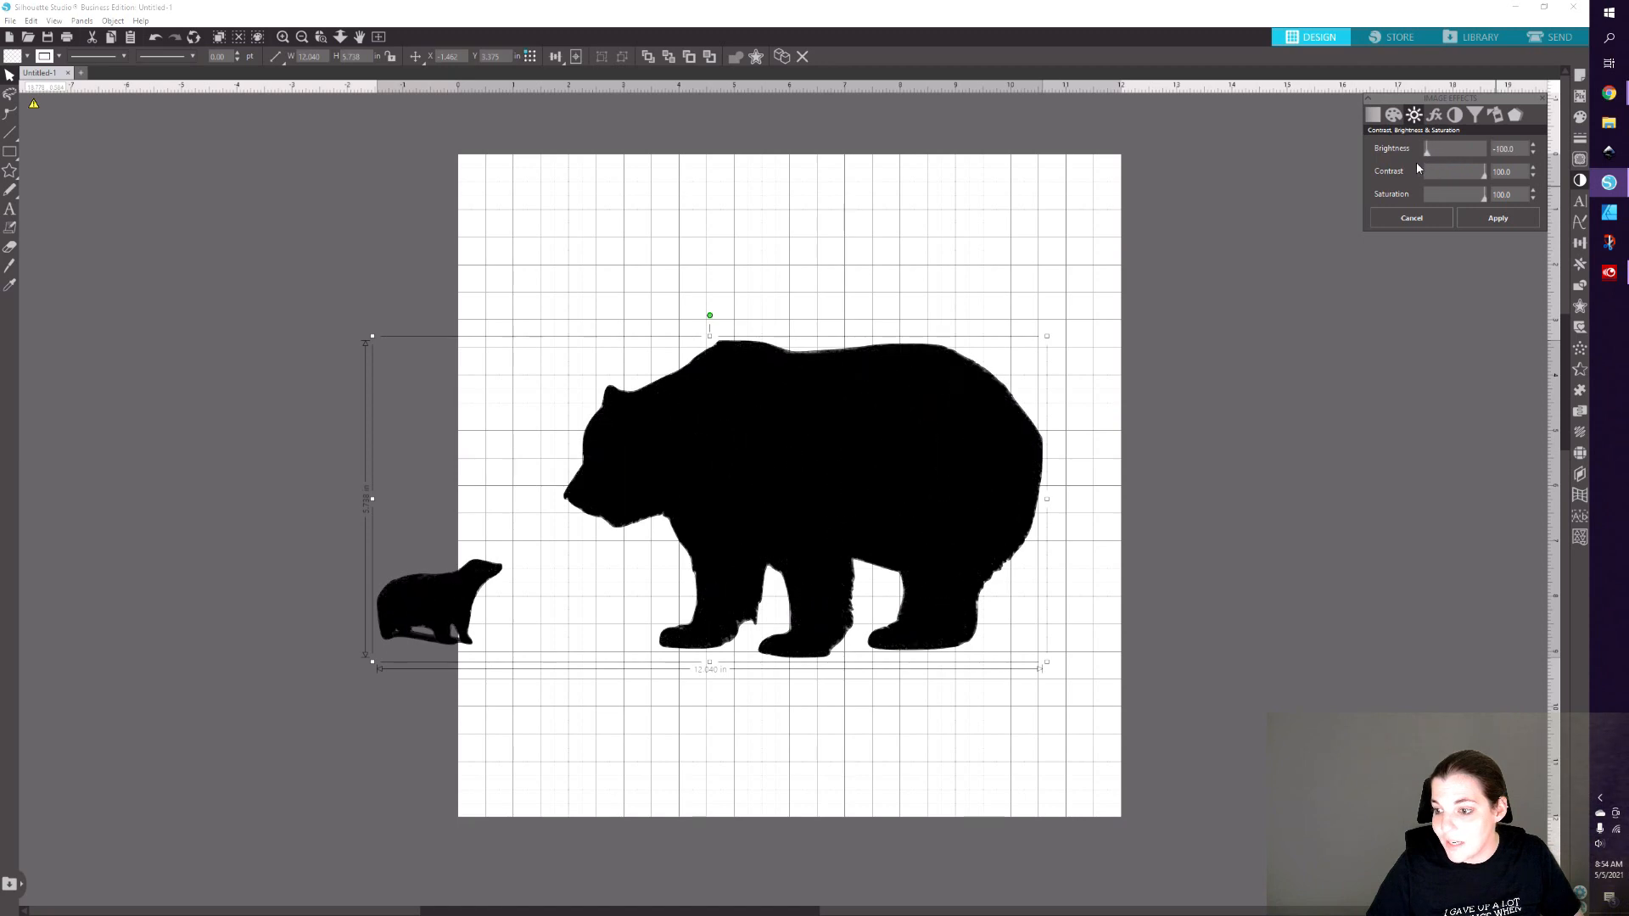
{"action": "left_click", "coordinate": [1495, 219]}
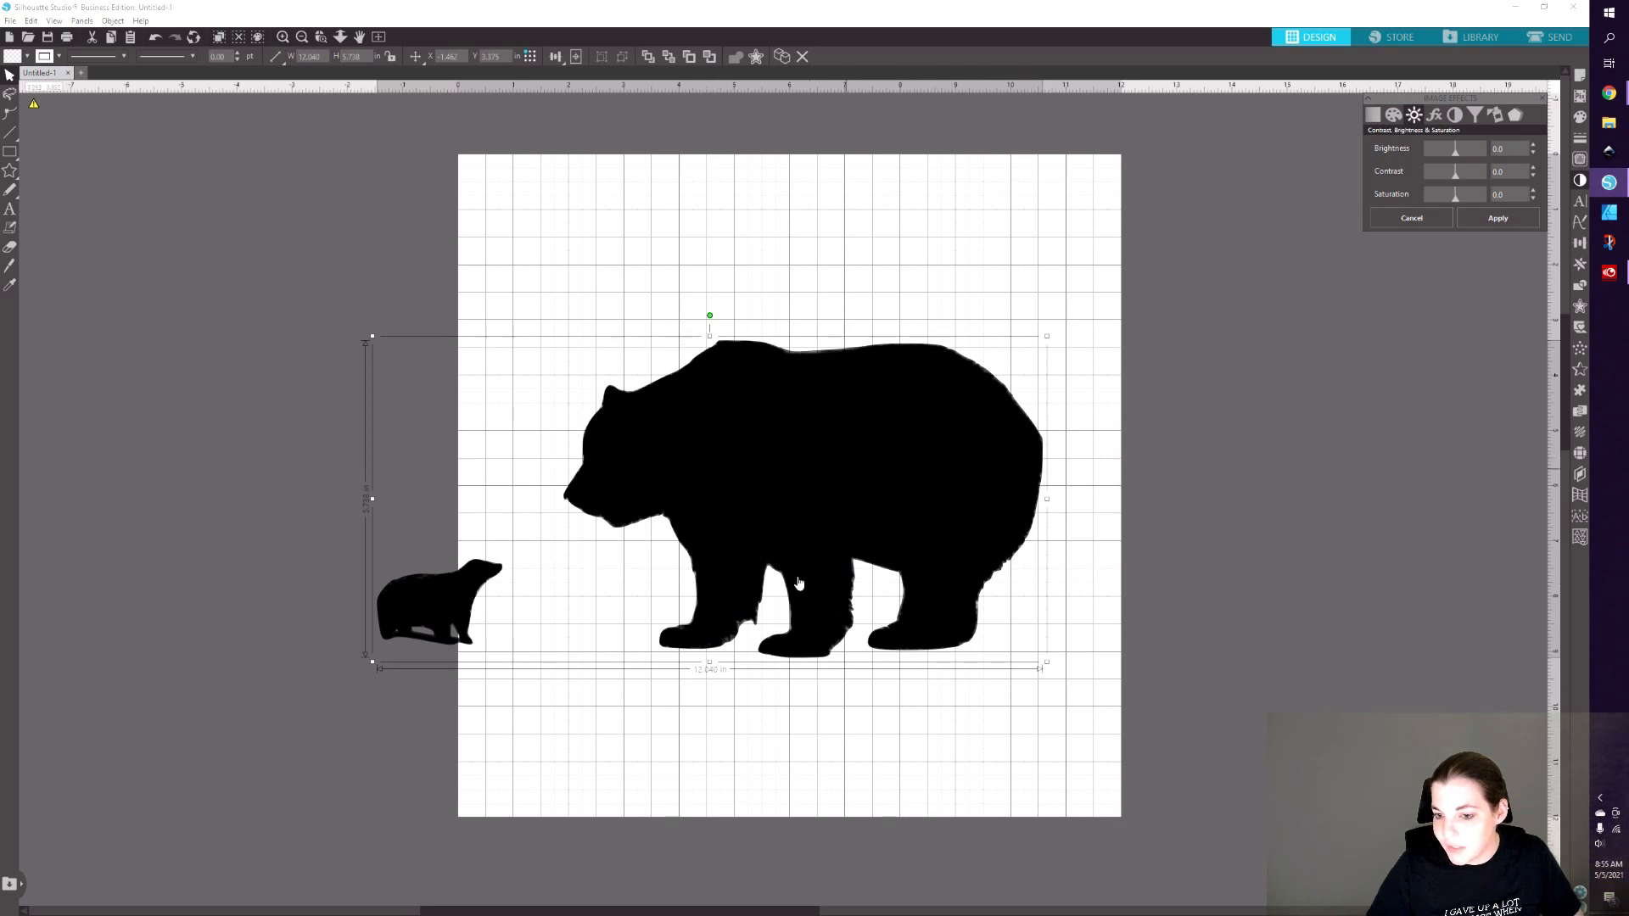
- Define a trace area around the black bear image only
{"action": "left_click", "coordinate": [1579, 159]}
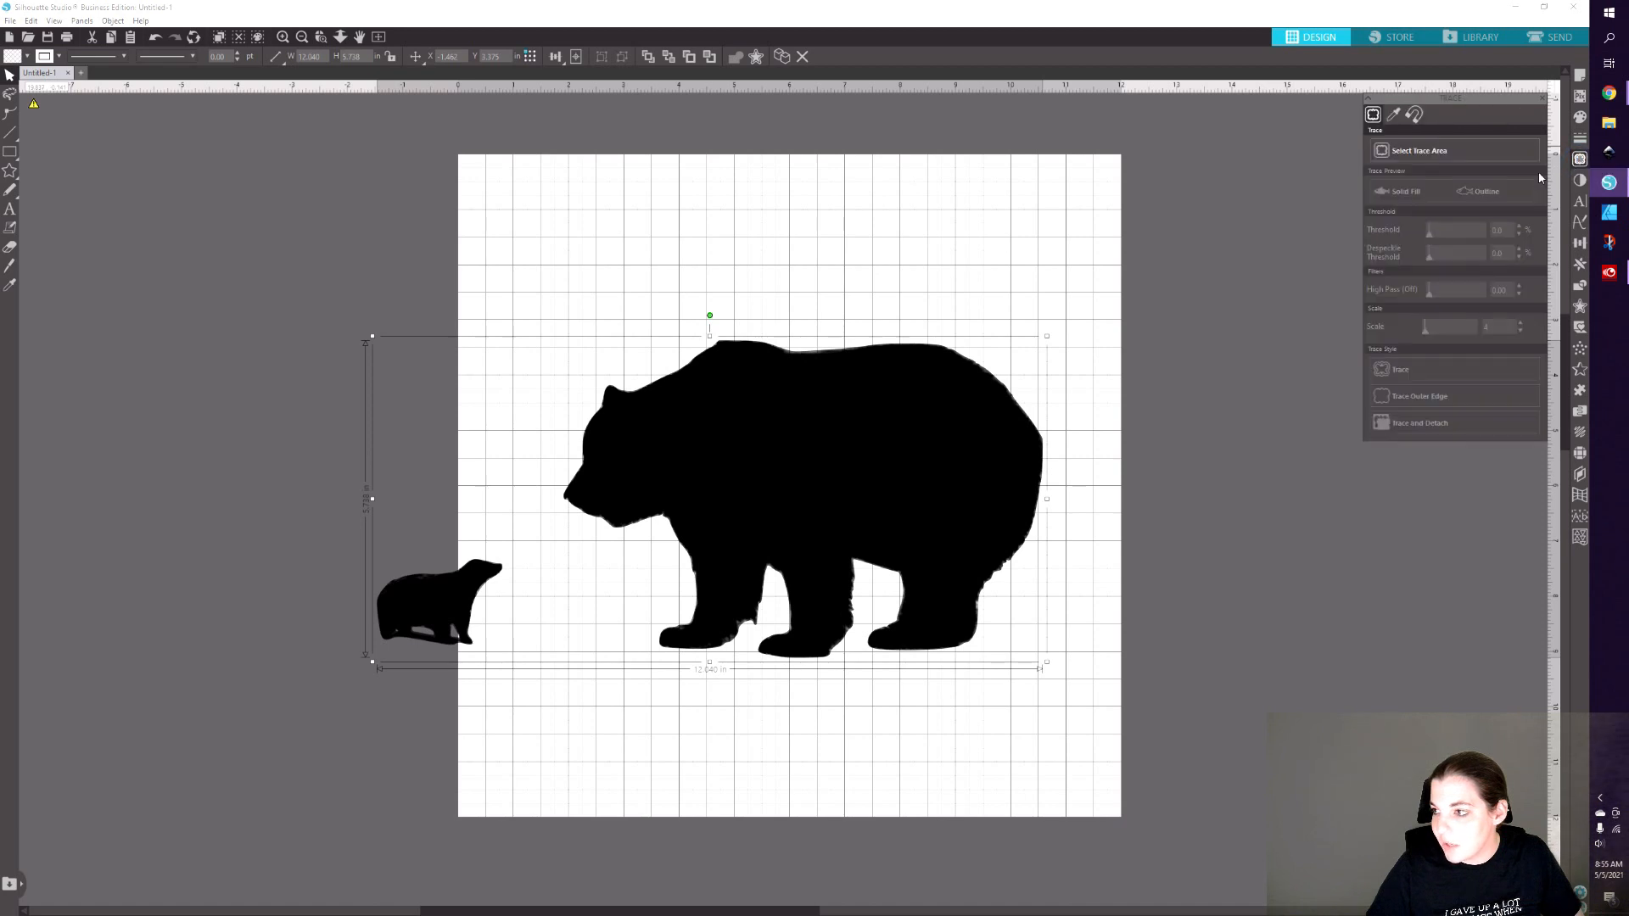
{"action": "left_click", "coordinate": [1416, 159]}
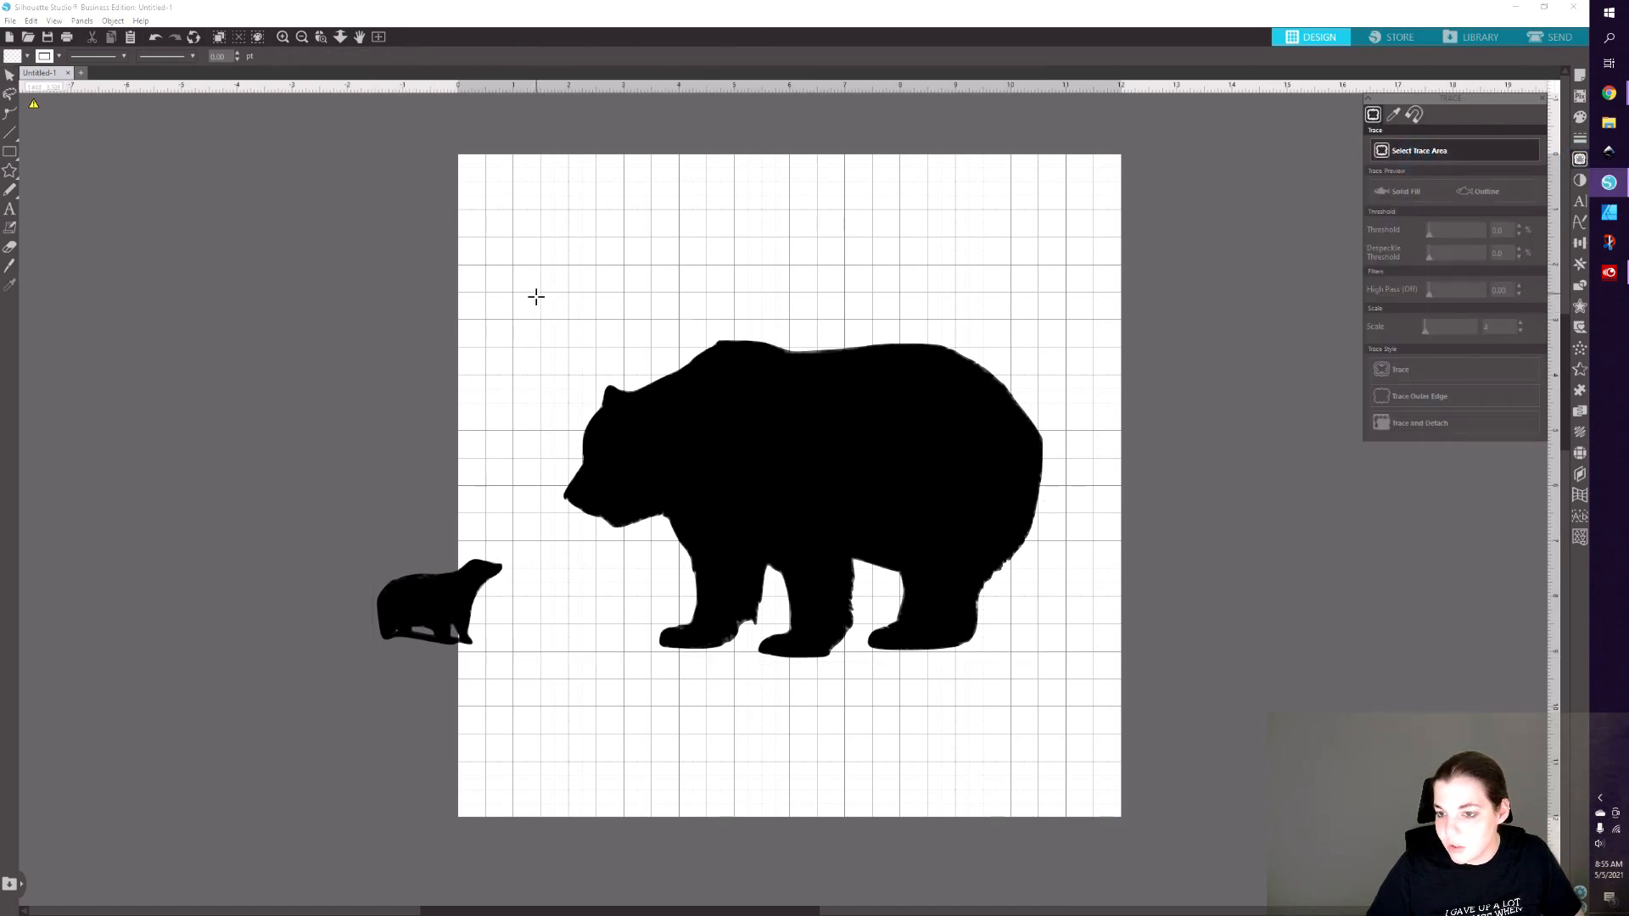
{"action": "mouse_move", "coordinate": [532, 293]}
{"action": "left_mouse_down"}
{"action": "mouse_move", "coordinate": [607, 437]}
{"action": "mouse_move", "coordinate": [756, 599]}
{"action": "mouse_move", "coordinate": [949, 666]}
{"action": "mouse_move", "coordinate": [1085, 680]}
{"action": "left_mouse_up"}
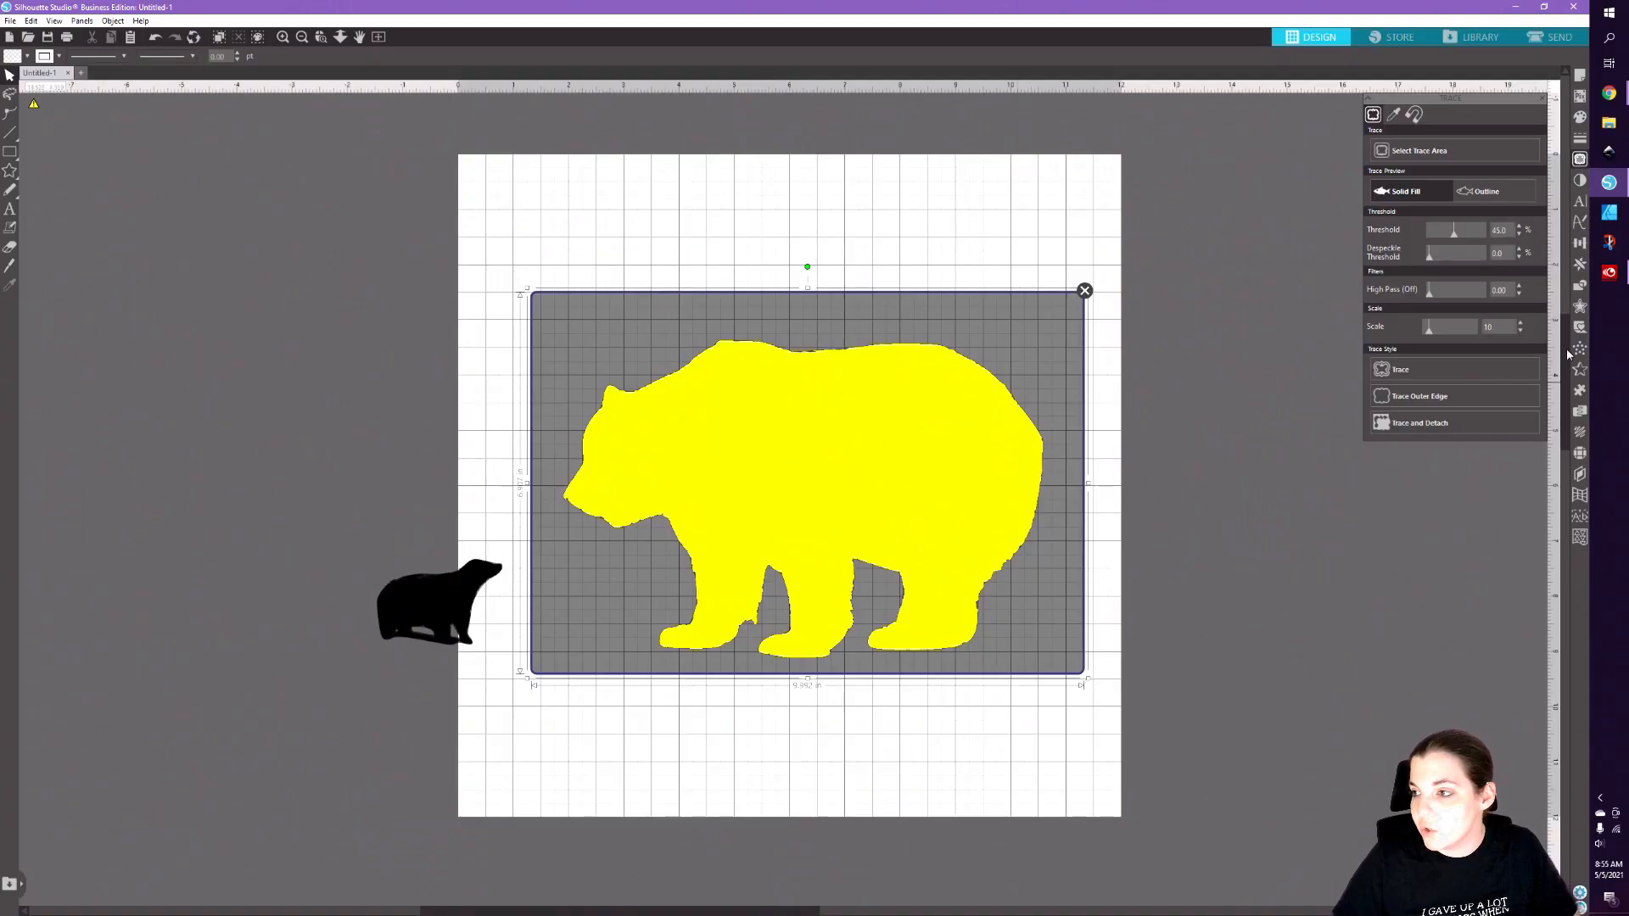
- Try low and high trace thresholds for the bear and set the threshold to 100%
{"action": "left_click_drag", "start_coordinate": [1455, 231], "coordinate": [1482, 236]}
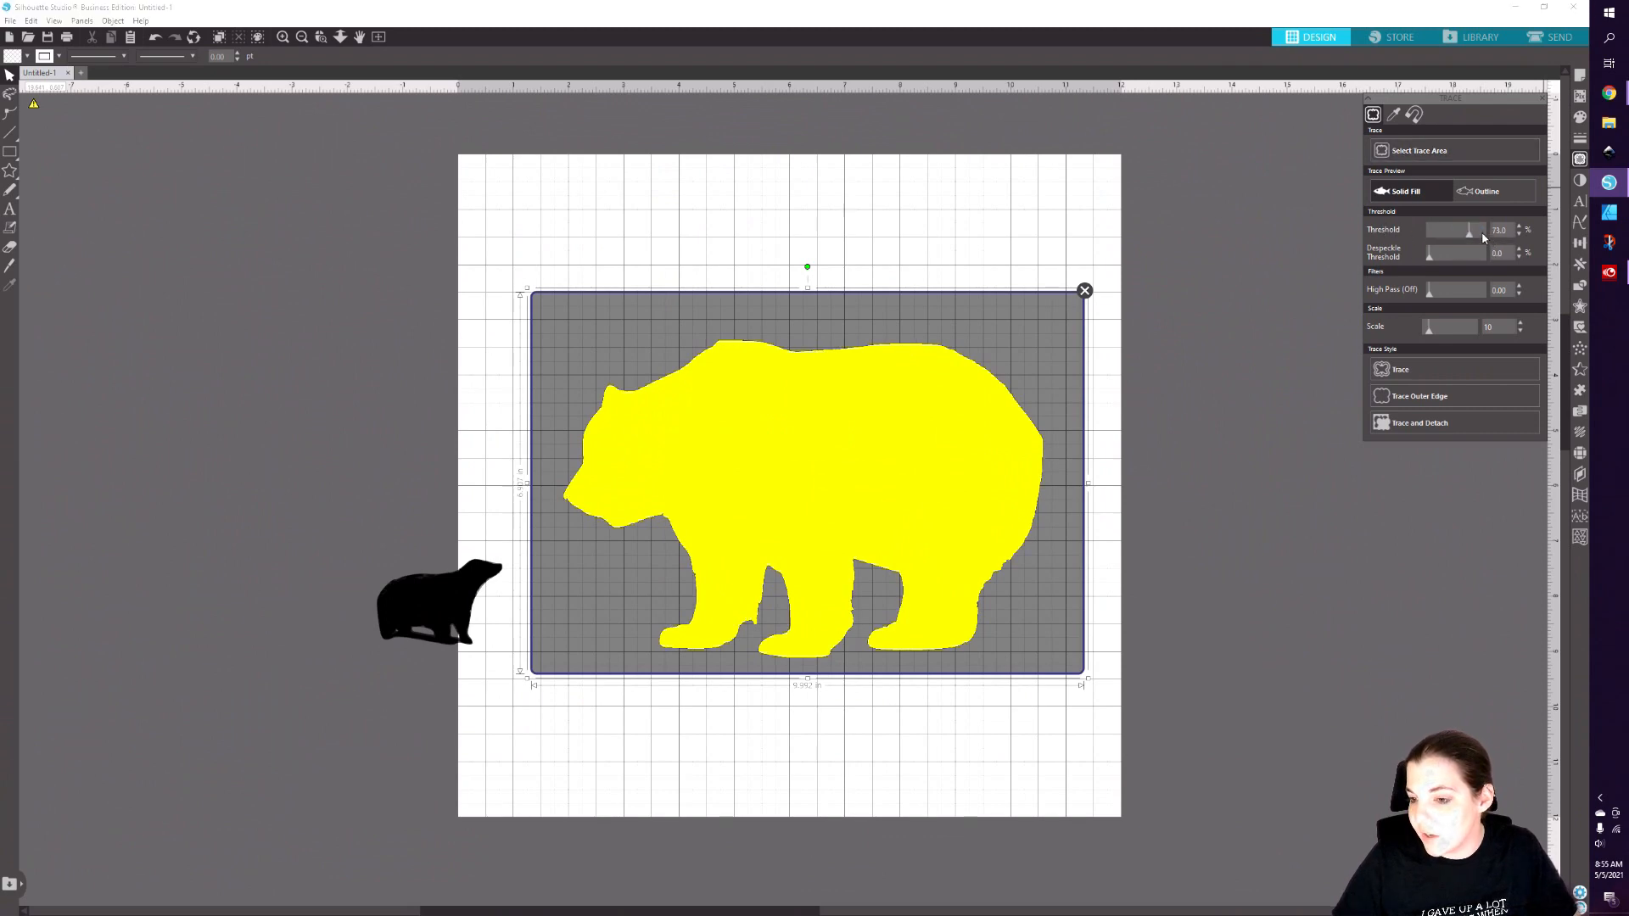
{"action": "left_click", "coordinate": [1483, 235]}
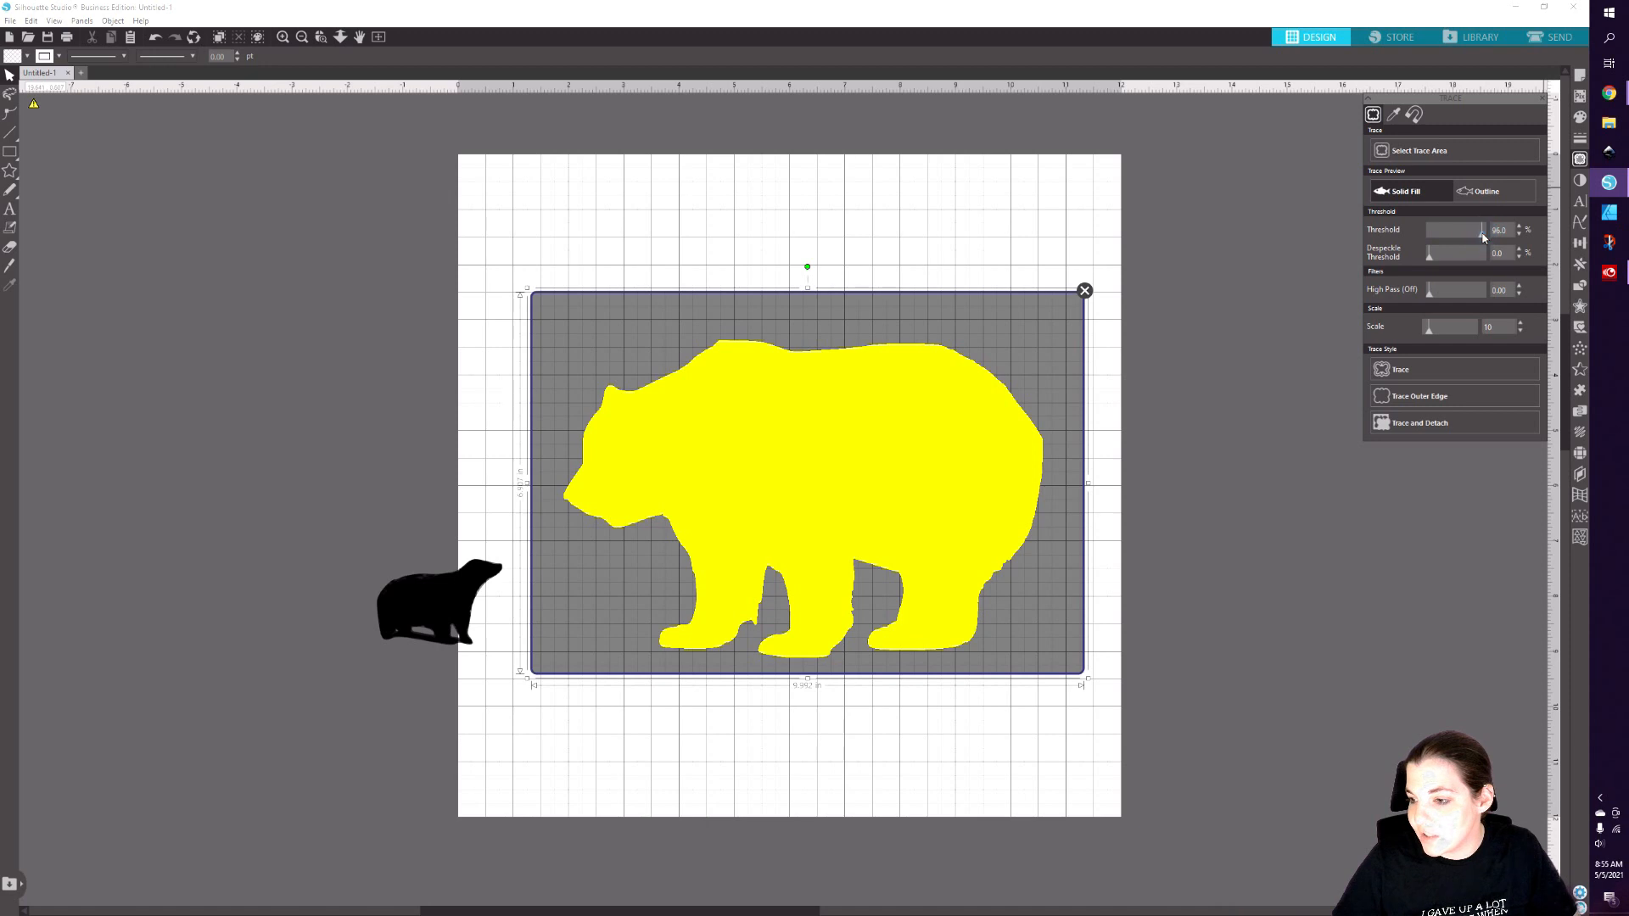
{"action": "left_click_drag", "start_coordinate": [1481, 239], "coordinate": [1489, 239]}
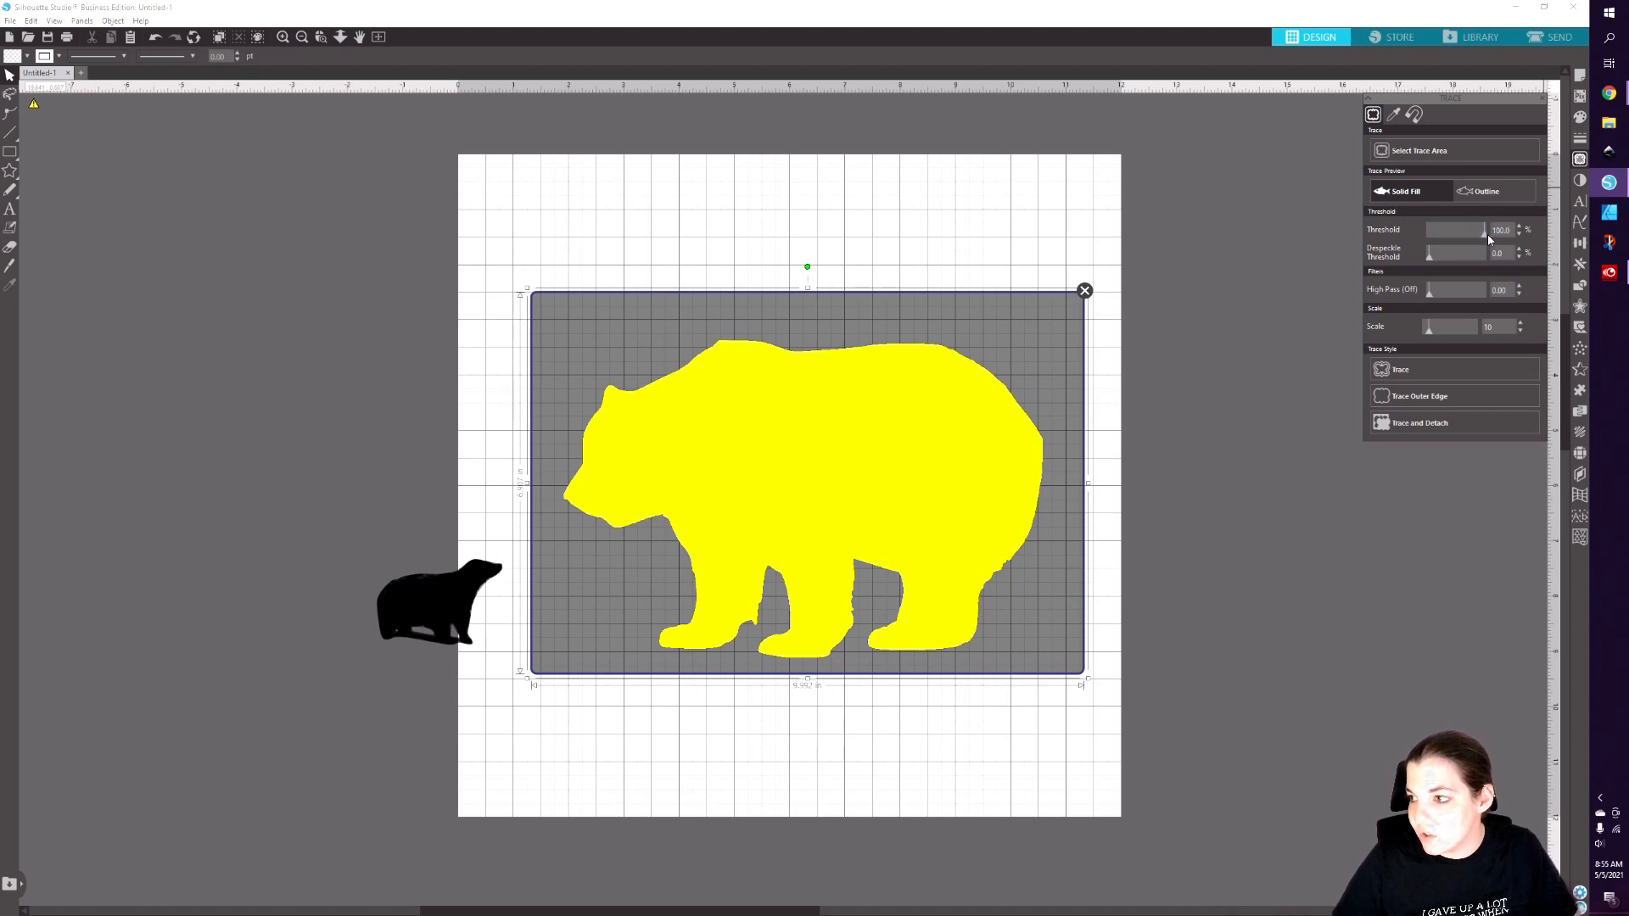
{"action": "left_click", "coordinate": [1474, 235]}
{"action": "left_click", "coordinate": [1465, 233]}
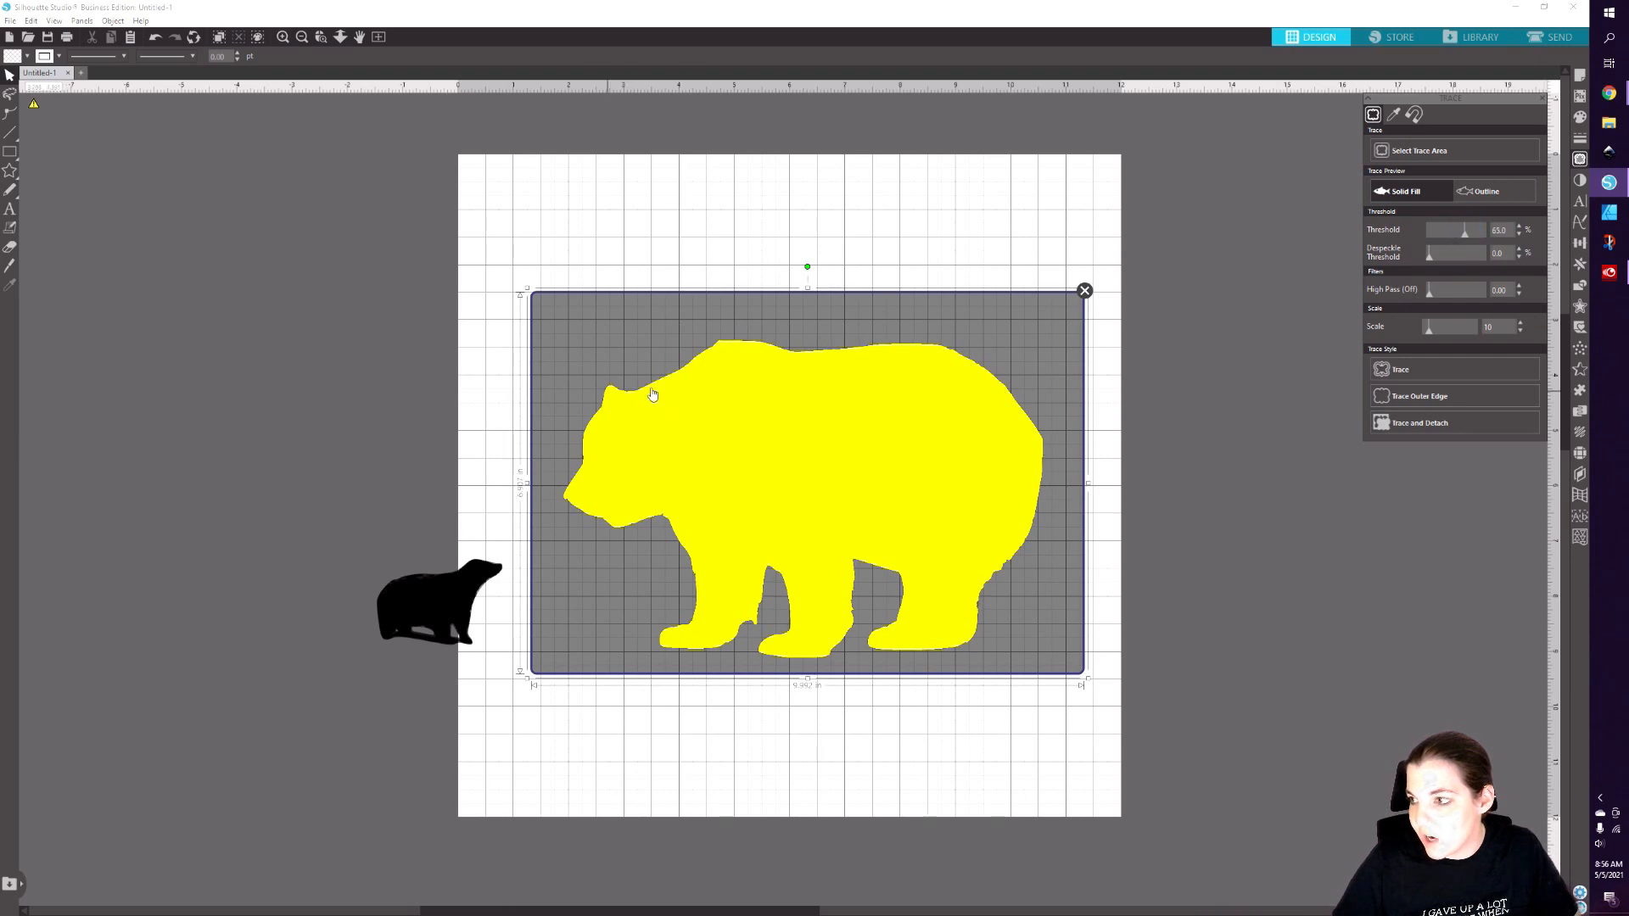
{"action": "left_click", "coordinate": [1449, 238]}
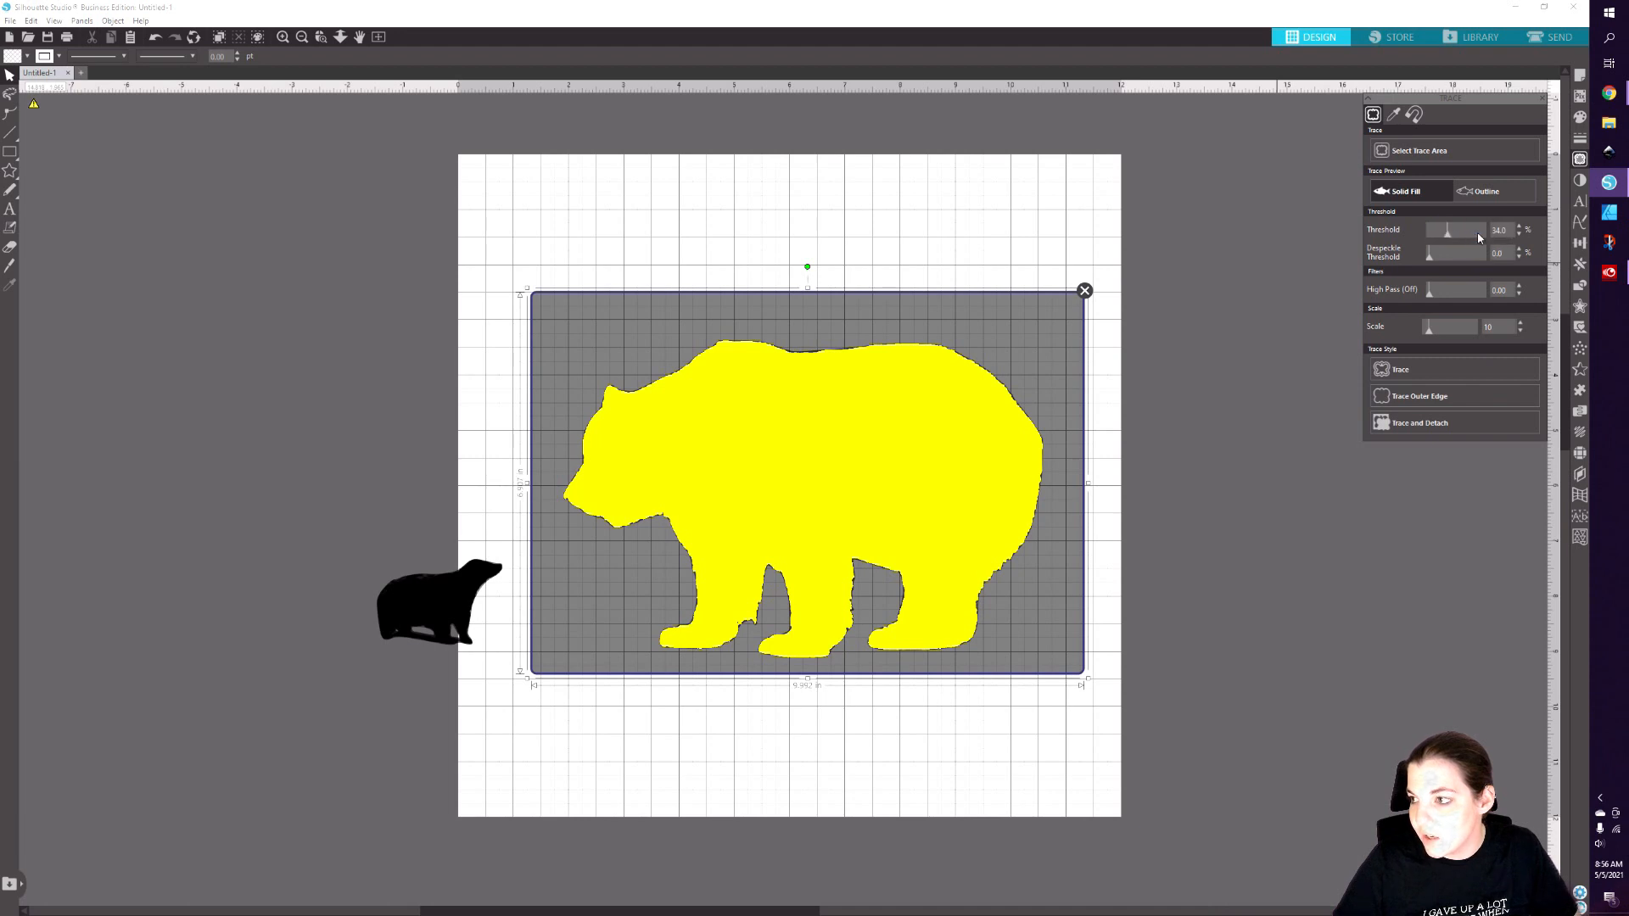
{"action": "left_click_drag", "start_coordinate": [1446, 236], "coordinate": [1421, 246]}
{"action": "left_click", "coordinate": [1442, 241]}
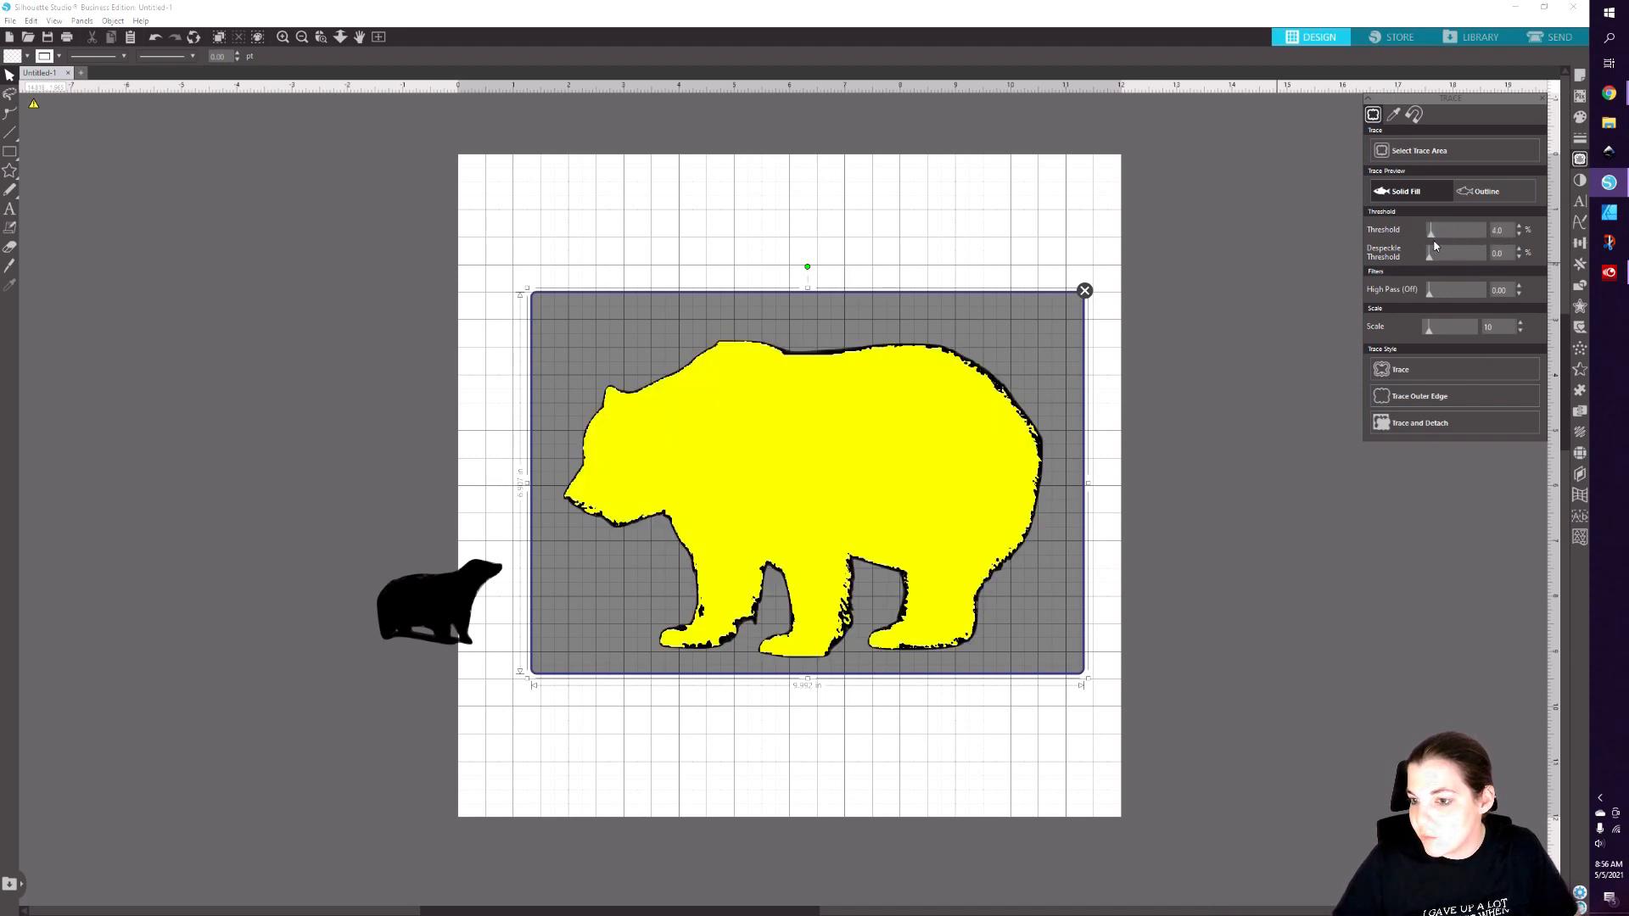
{"action": "left_click_drag", "start_coordinate": [1447, 245], "coordinate": [1487, 246]}
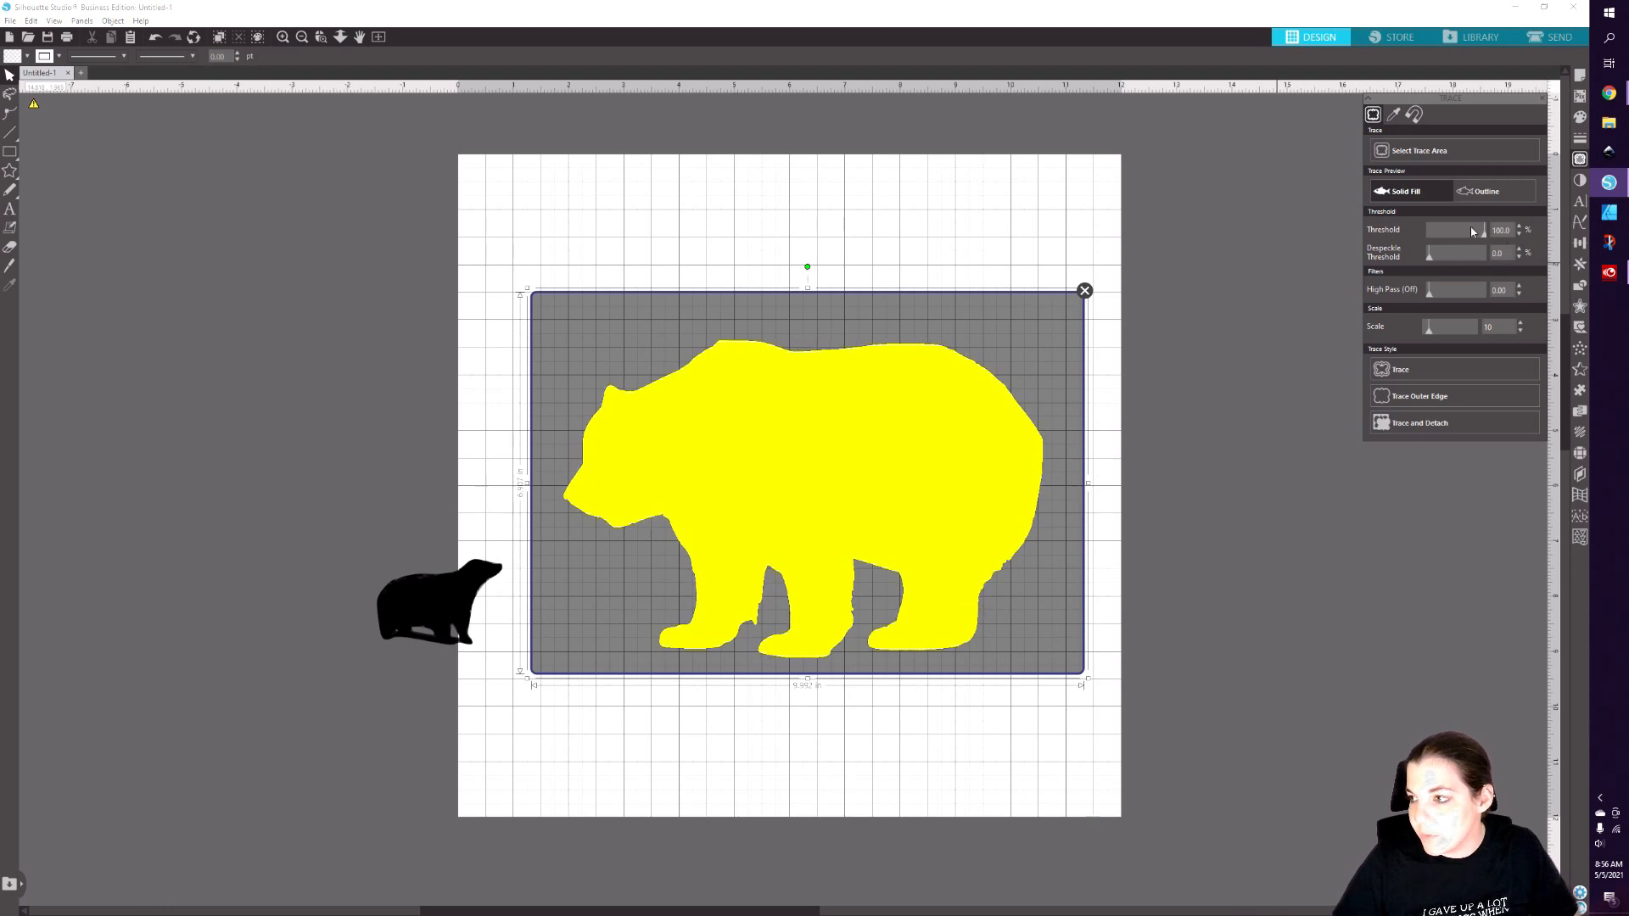
- Trace the bear and move the original black image off the page, away from the traced outline
{"action": "left_click", "coordinate": [1408, 369]}
{"action": "mouse_move", "coordinate": [931, 393]}
{"action": "left_mouse_down"}
{"action": "mouse_move", "coordinate": [711, 421]}
{"action": "mouse_move", "coordinate": [400, 272]}
{"action": "mouse_move", "coordinate": [356, 200]}
{"action": "left_mouse_up"}
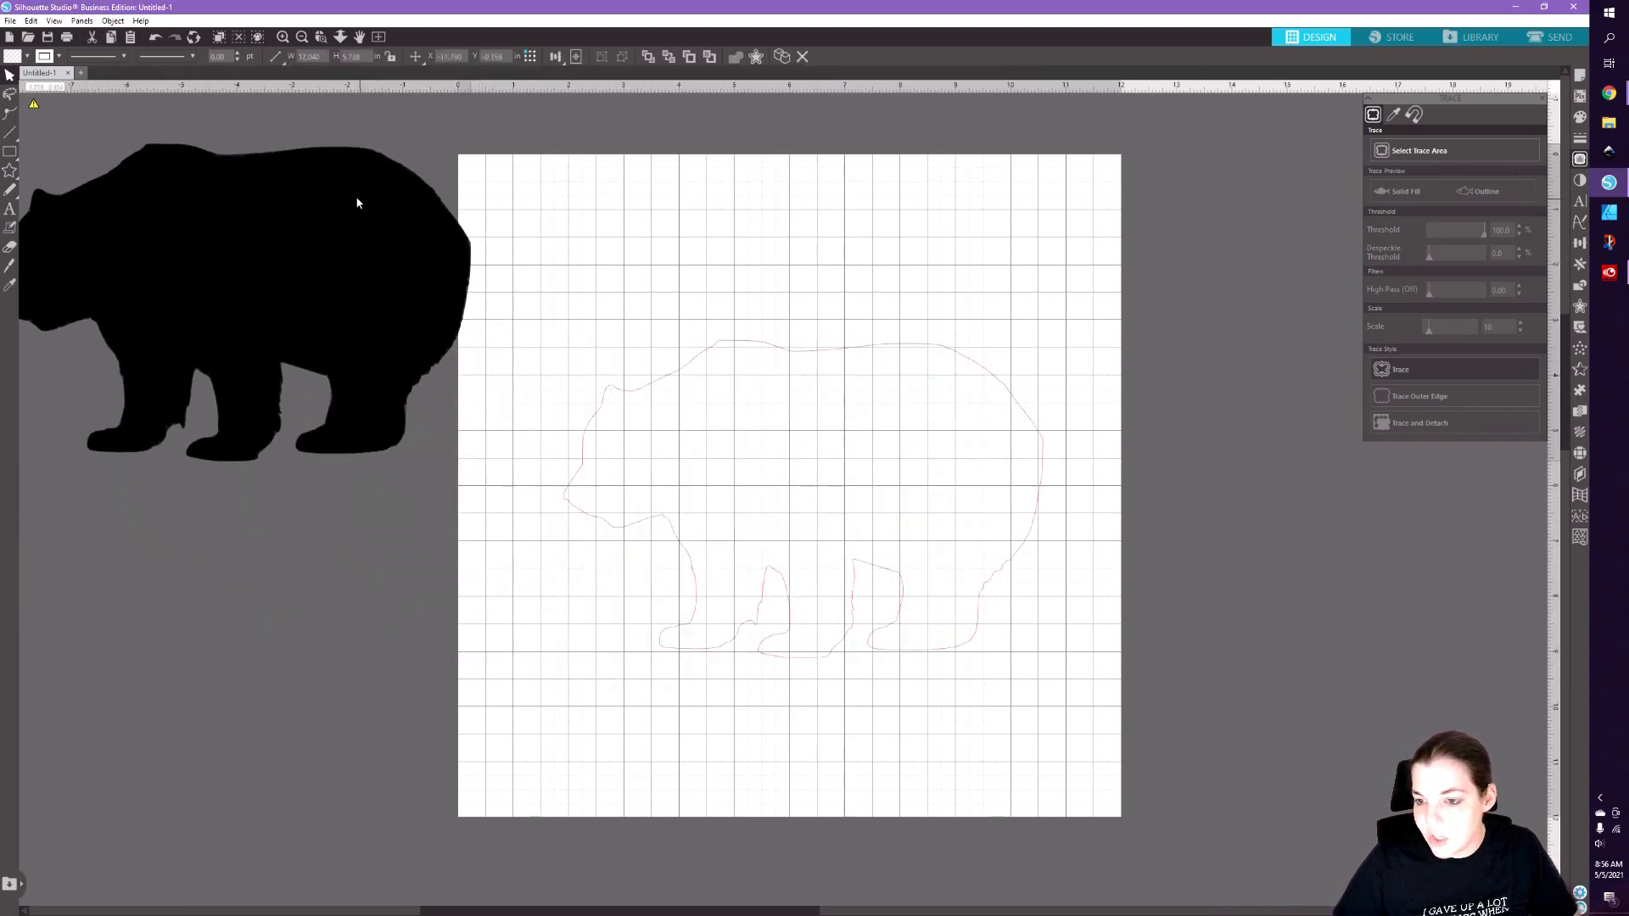
- Fill the traced bear outline with black and set its line color to black
{"action": "left_click", "coordinate": [728, 345]}
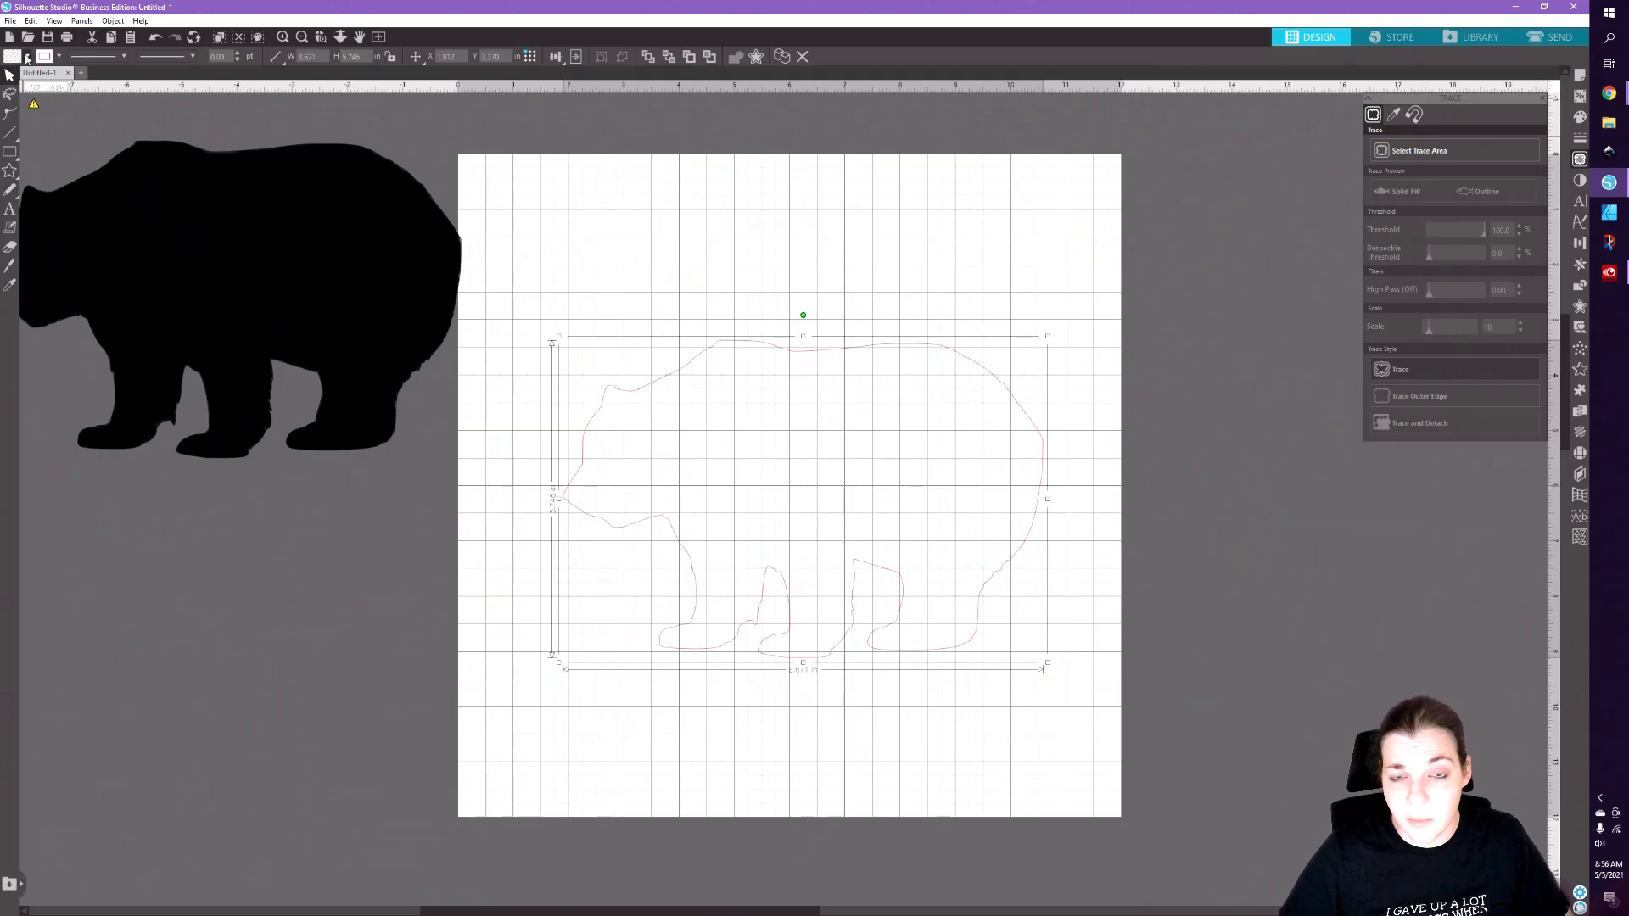
{"action": "left_click", "coordinate": [17, 56]}
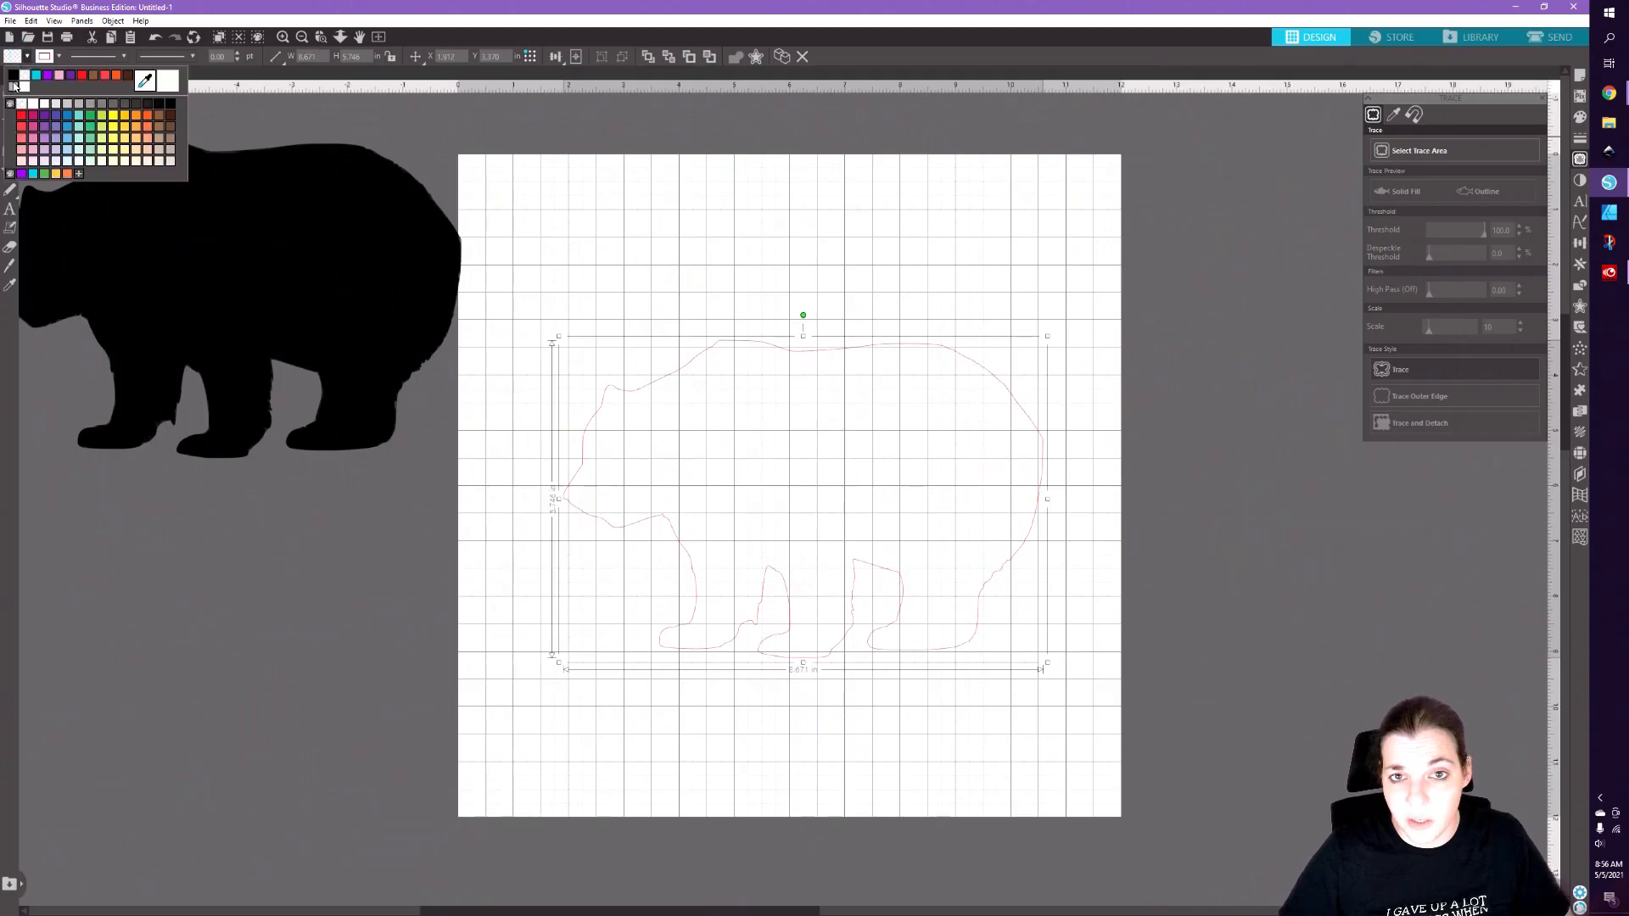
{"action": "left_click", "coordinate": [14, 76]}
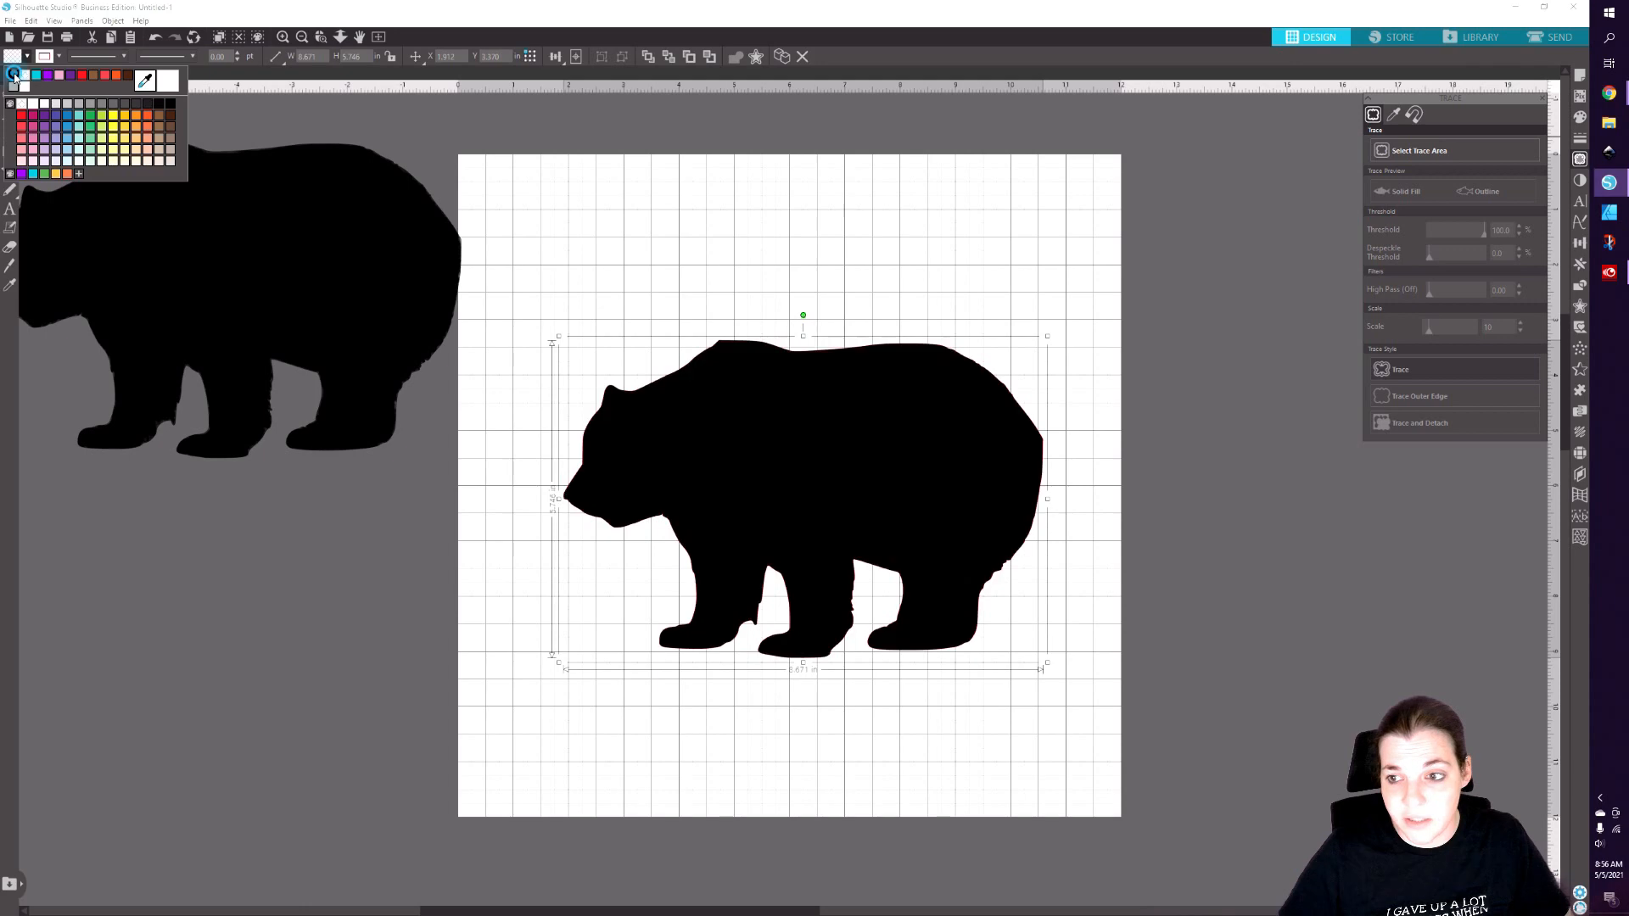
{"action": "left_click", "coordinate": [57, 56]}
{"action": "left_click", "coordinate": [42, 77]}
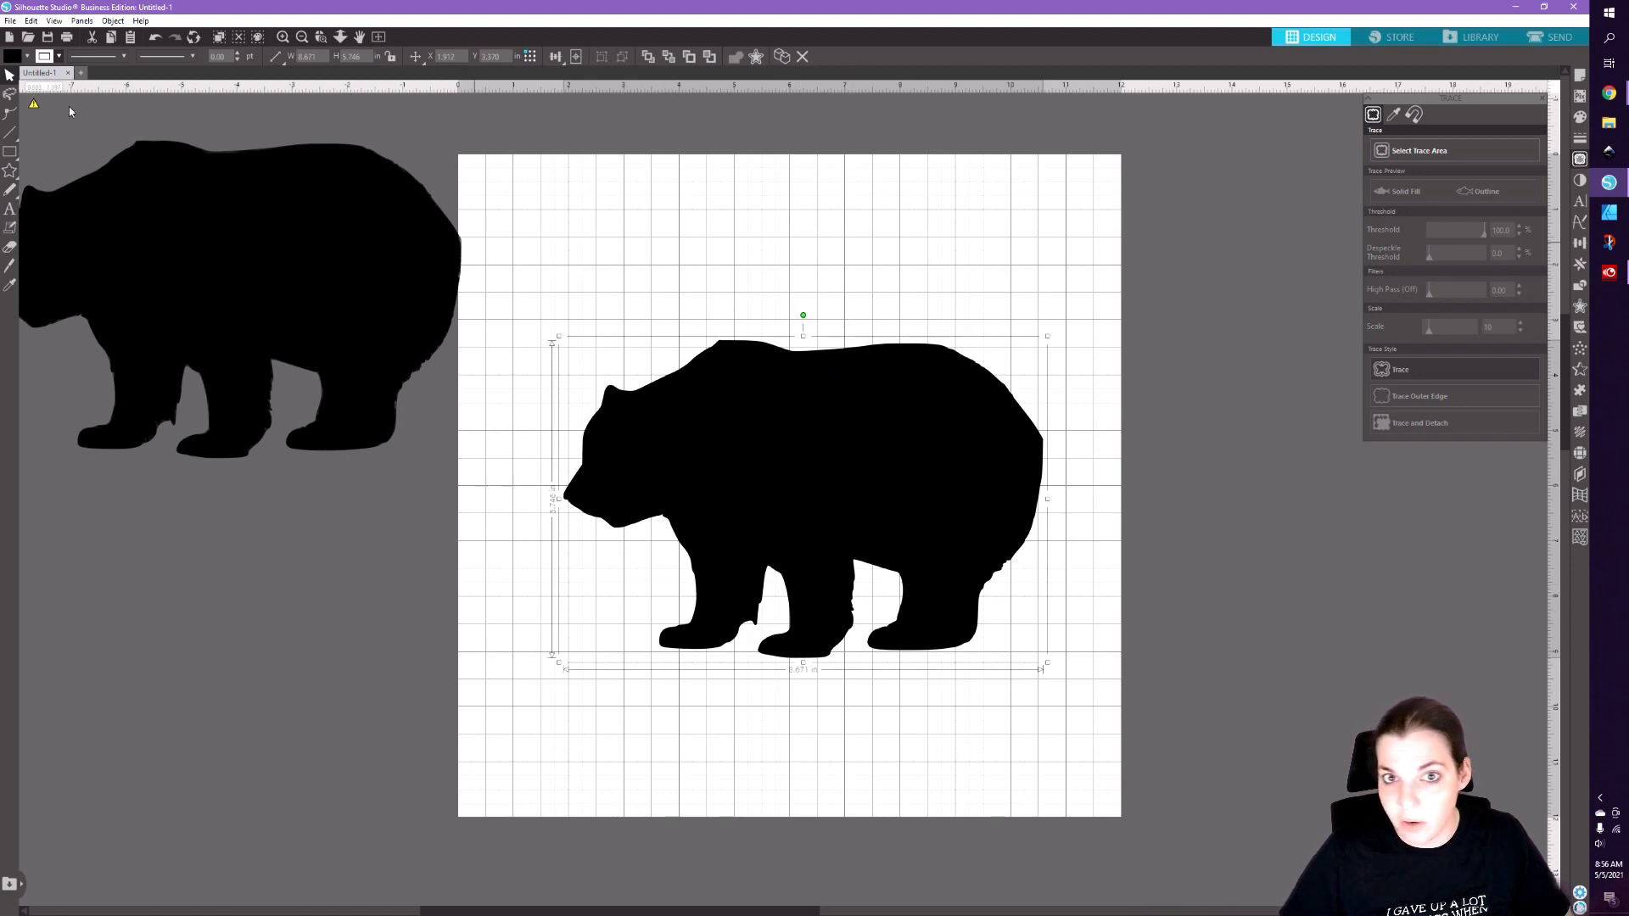
- Change the traced bear's fill color and line color to dark brown
{"action": "left_click", "coordinate": [27, 56]}
{"action": "left_click", "coordinate": [128, 76]}
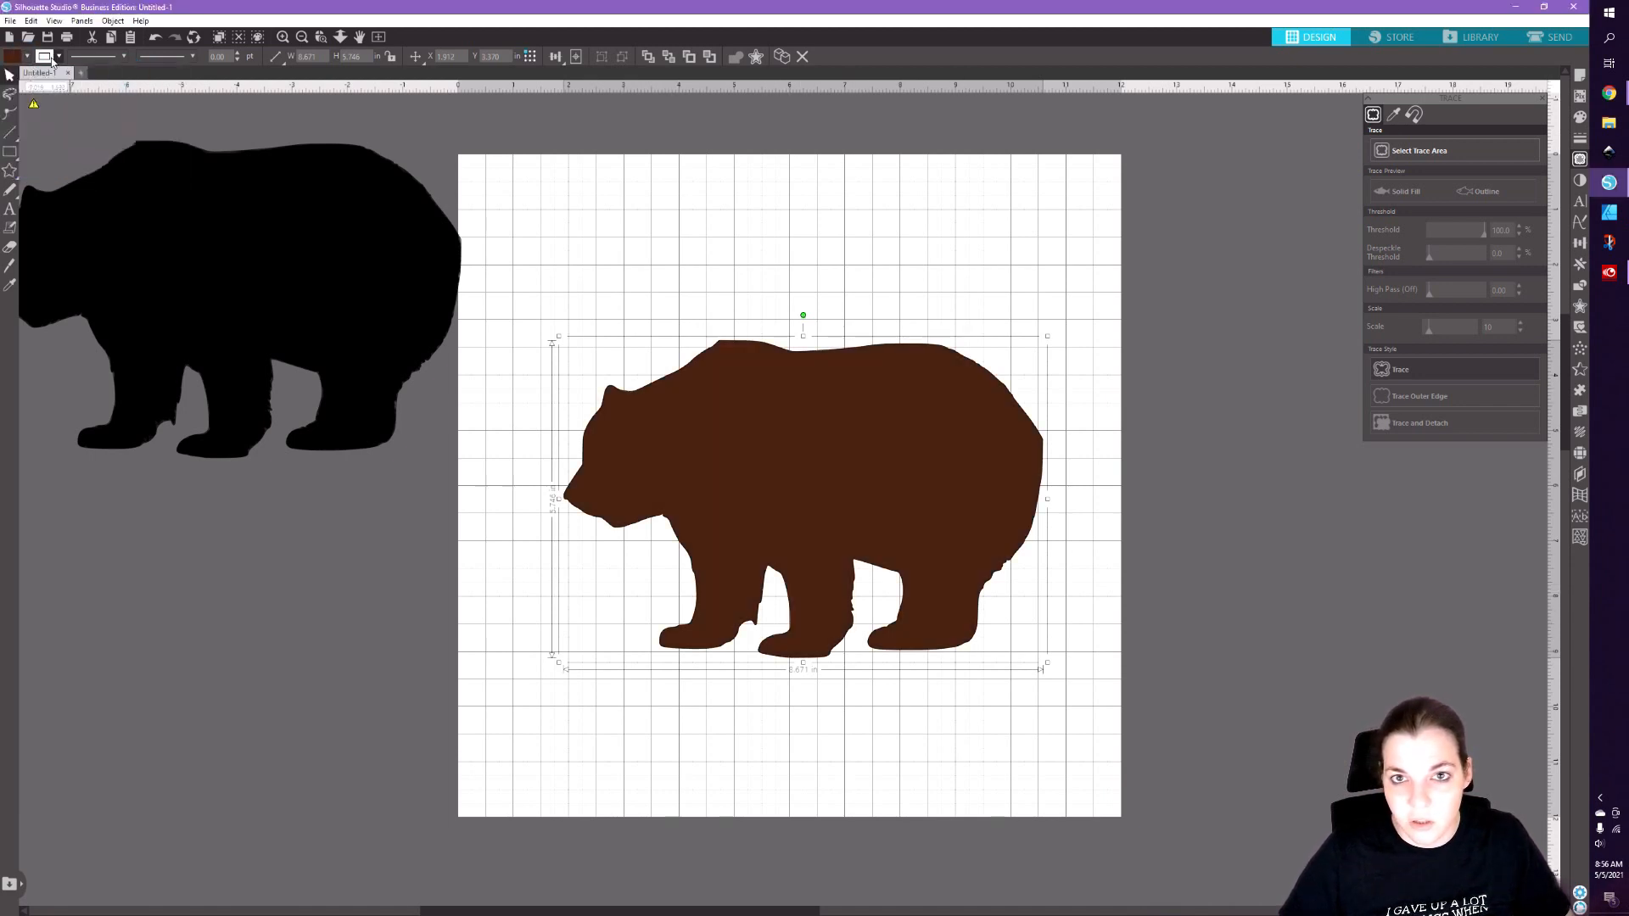
{"action": "left_click", "coordinate": [48, 56]}
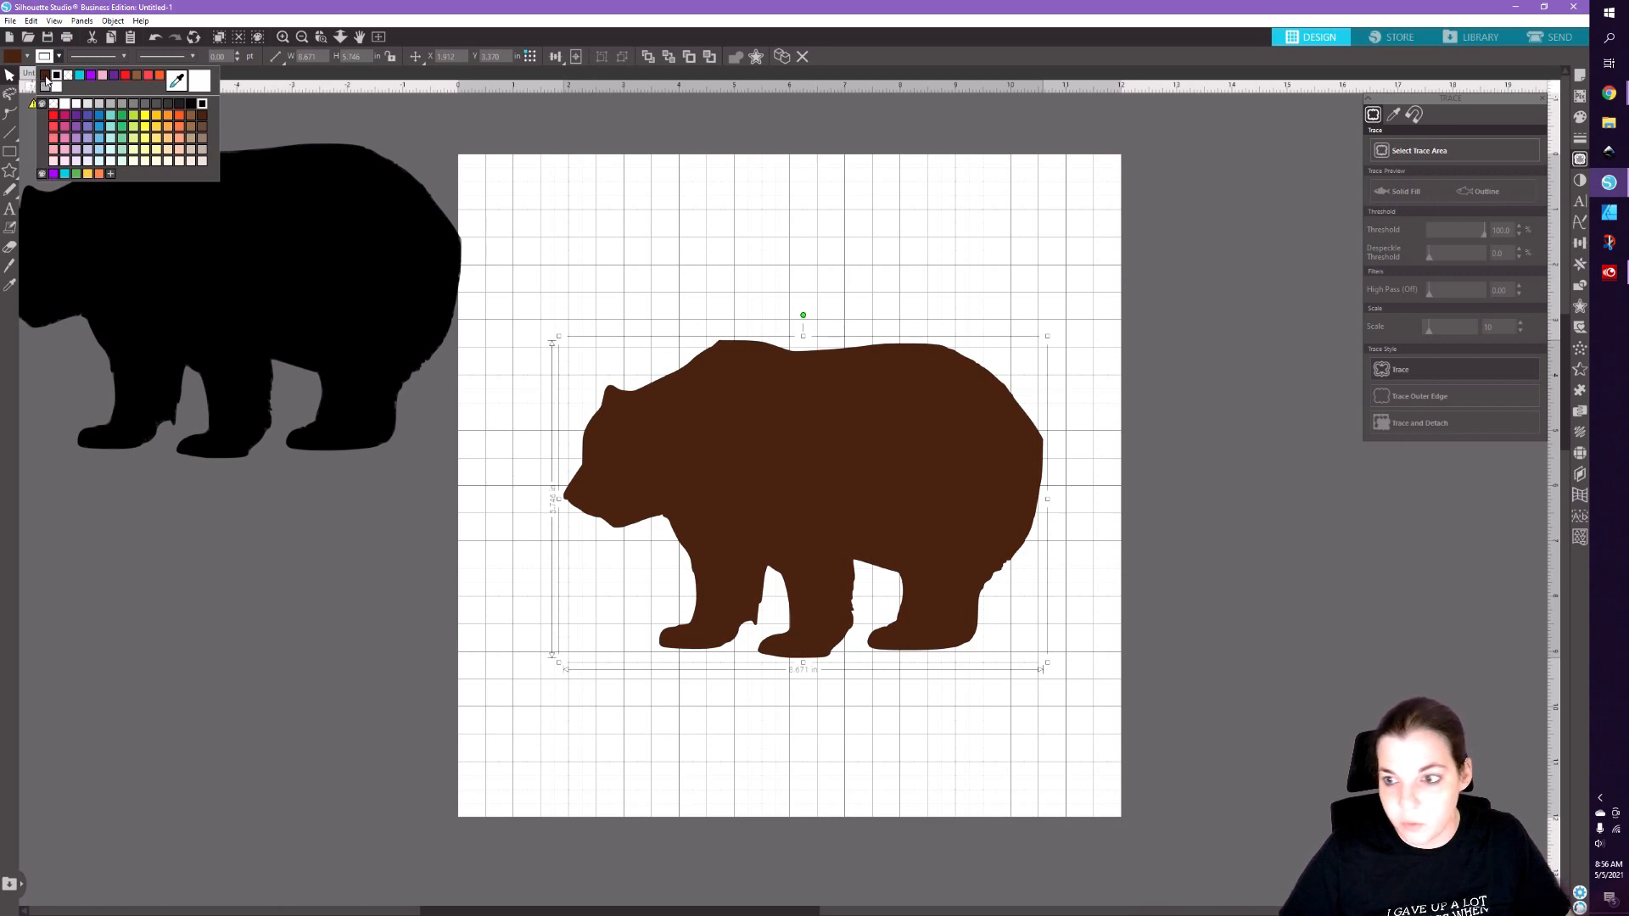
{"action": "left_click", "coordinate": [46, 78]}
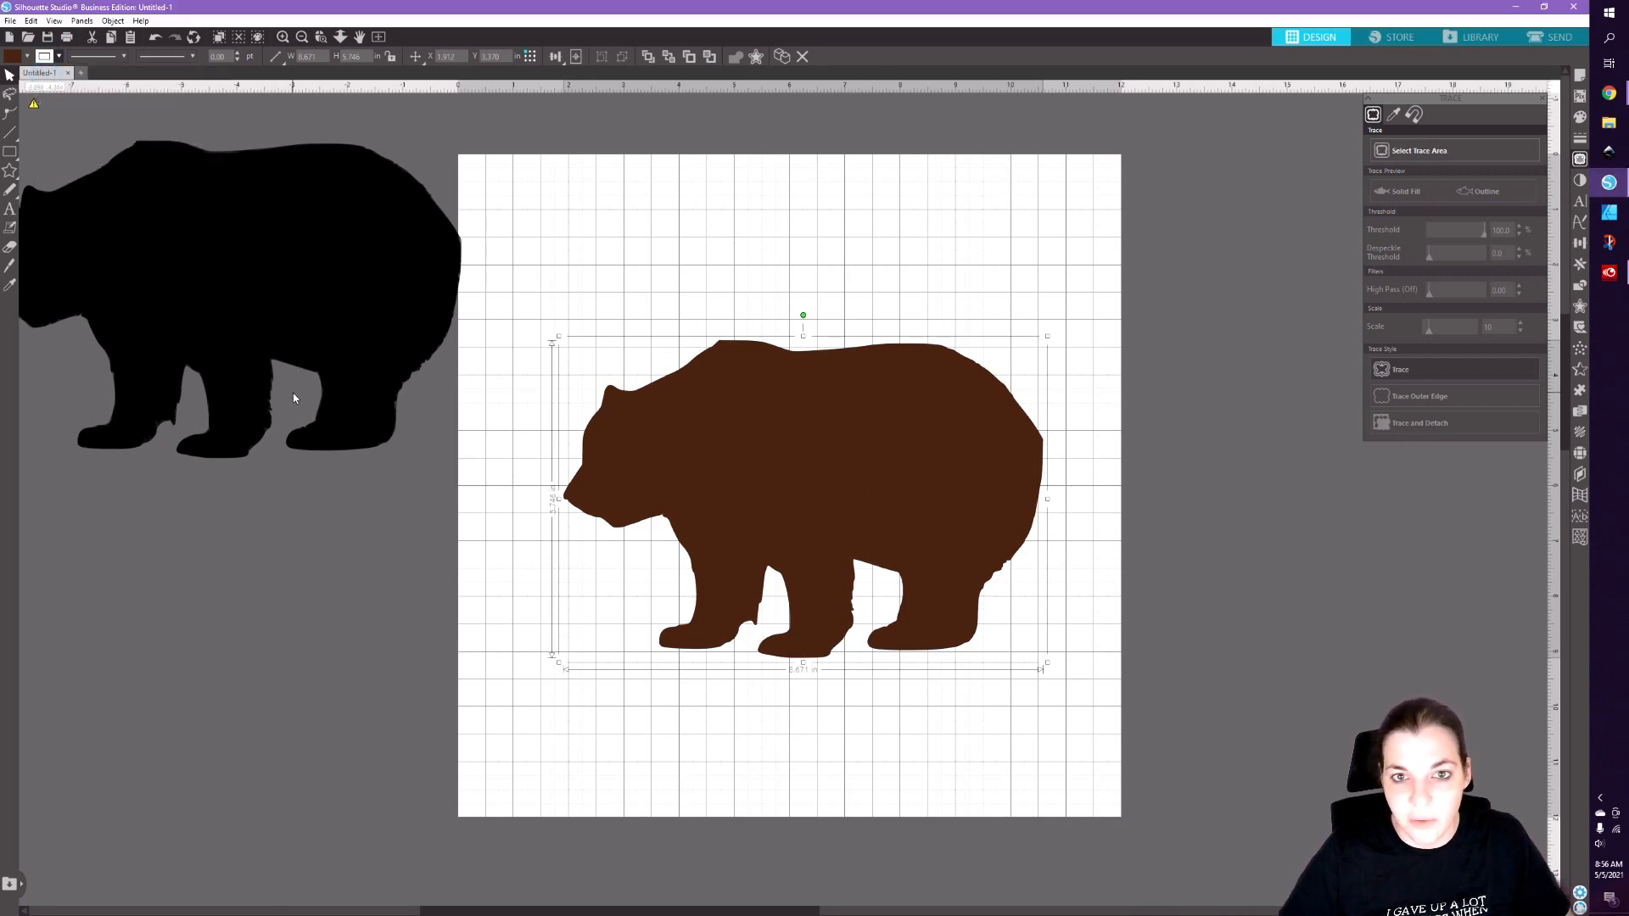
- Try simplifying the edit points of the brown bear silhouette, and undo the simplification
{"action": "left_click", "coordinate": [11, 115]}
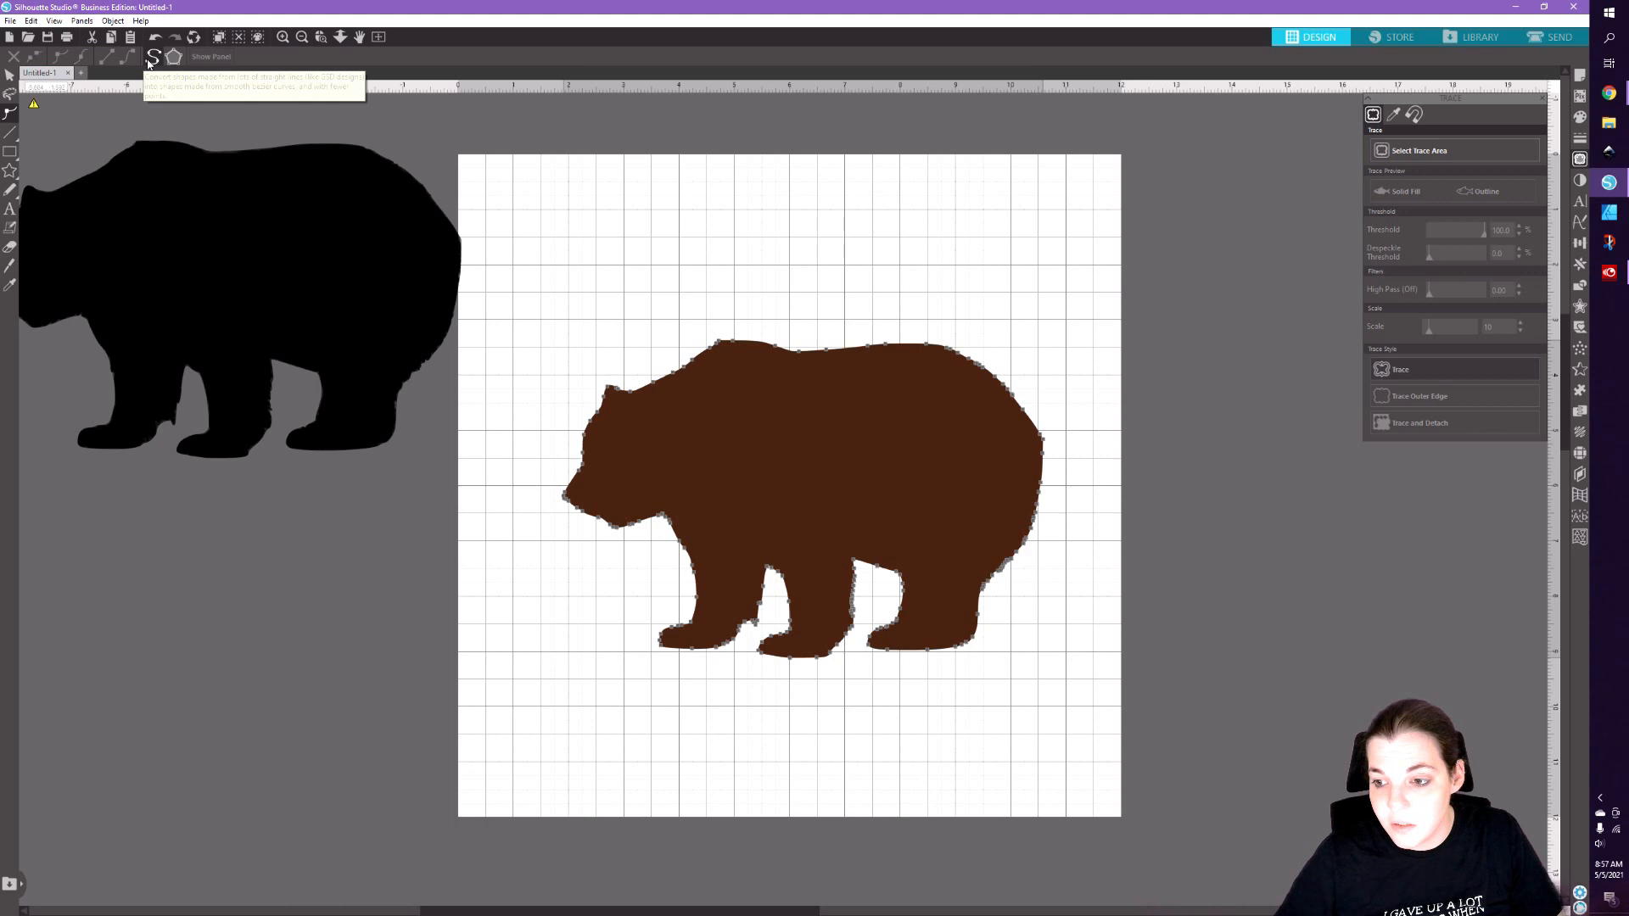
{"action": "left_click", "coordinate": [151, 61]}
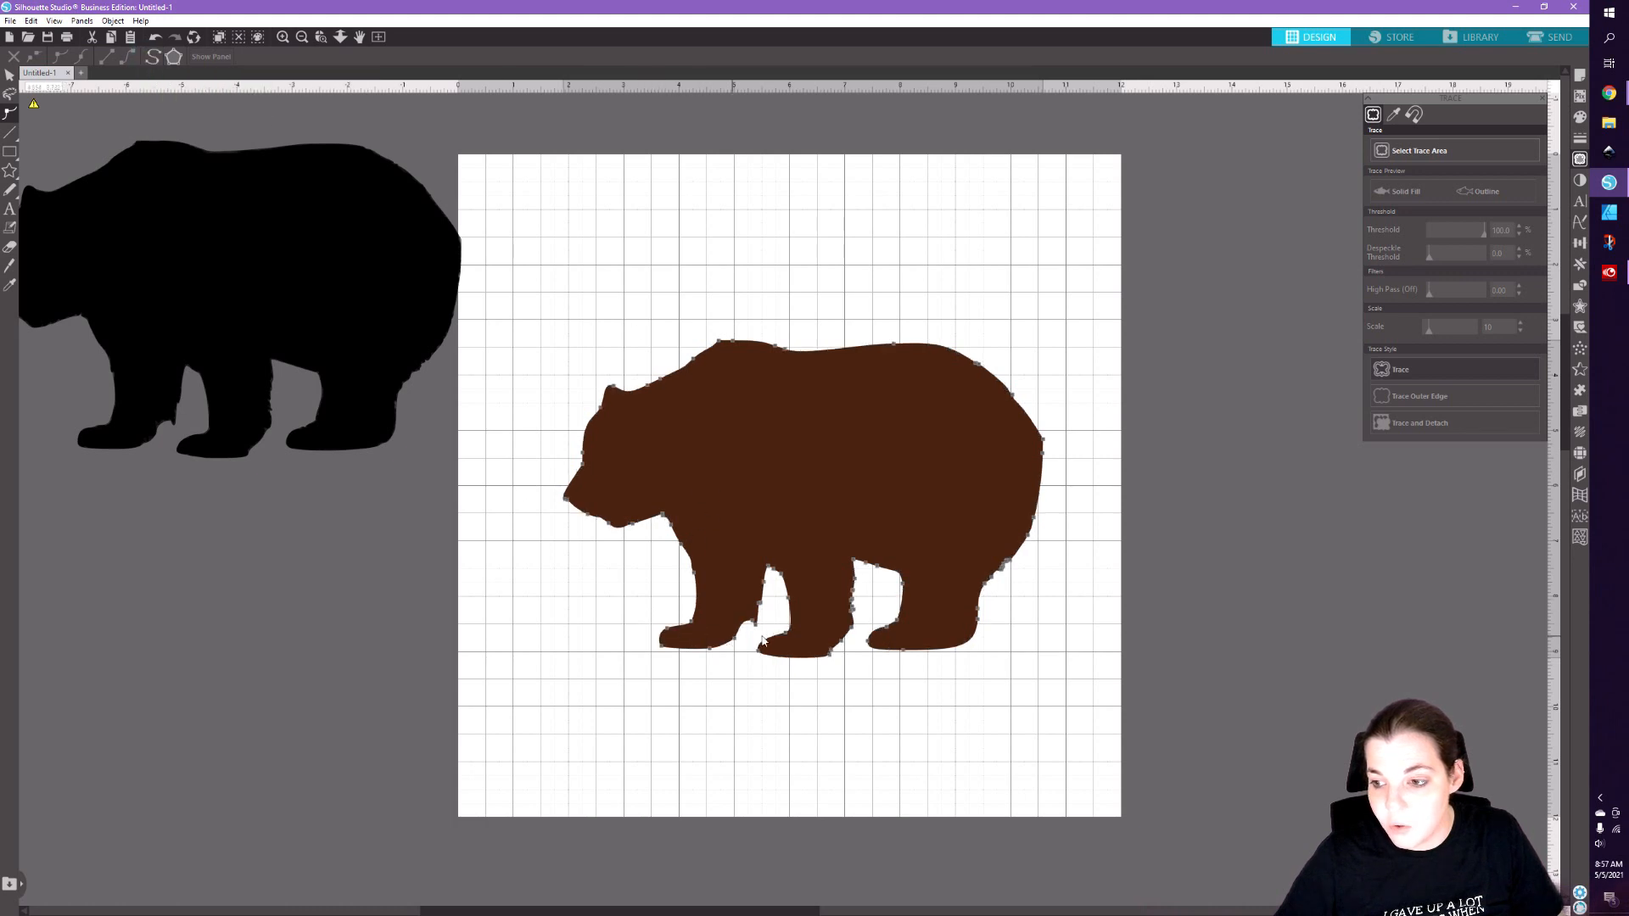
{"action": "left_click", "coordinate": [690, 293]}
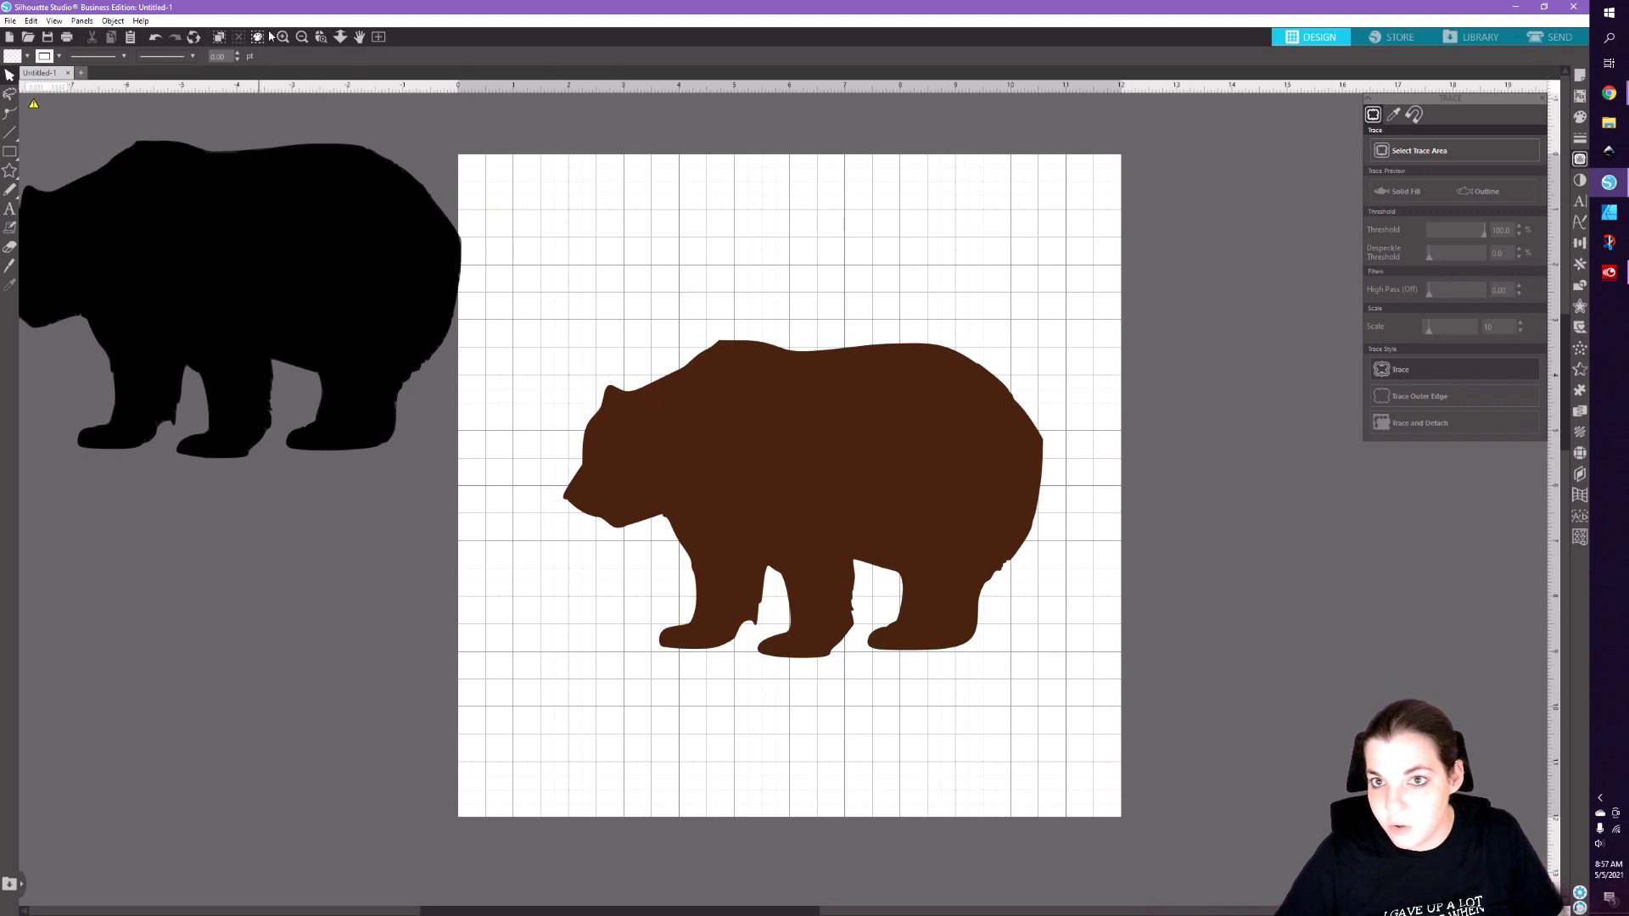
{"action": "left_click", "coordinate": [158, 38]}
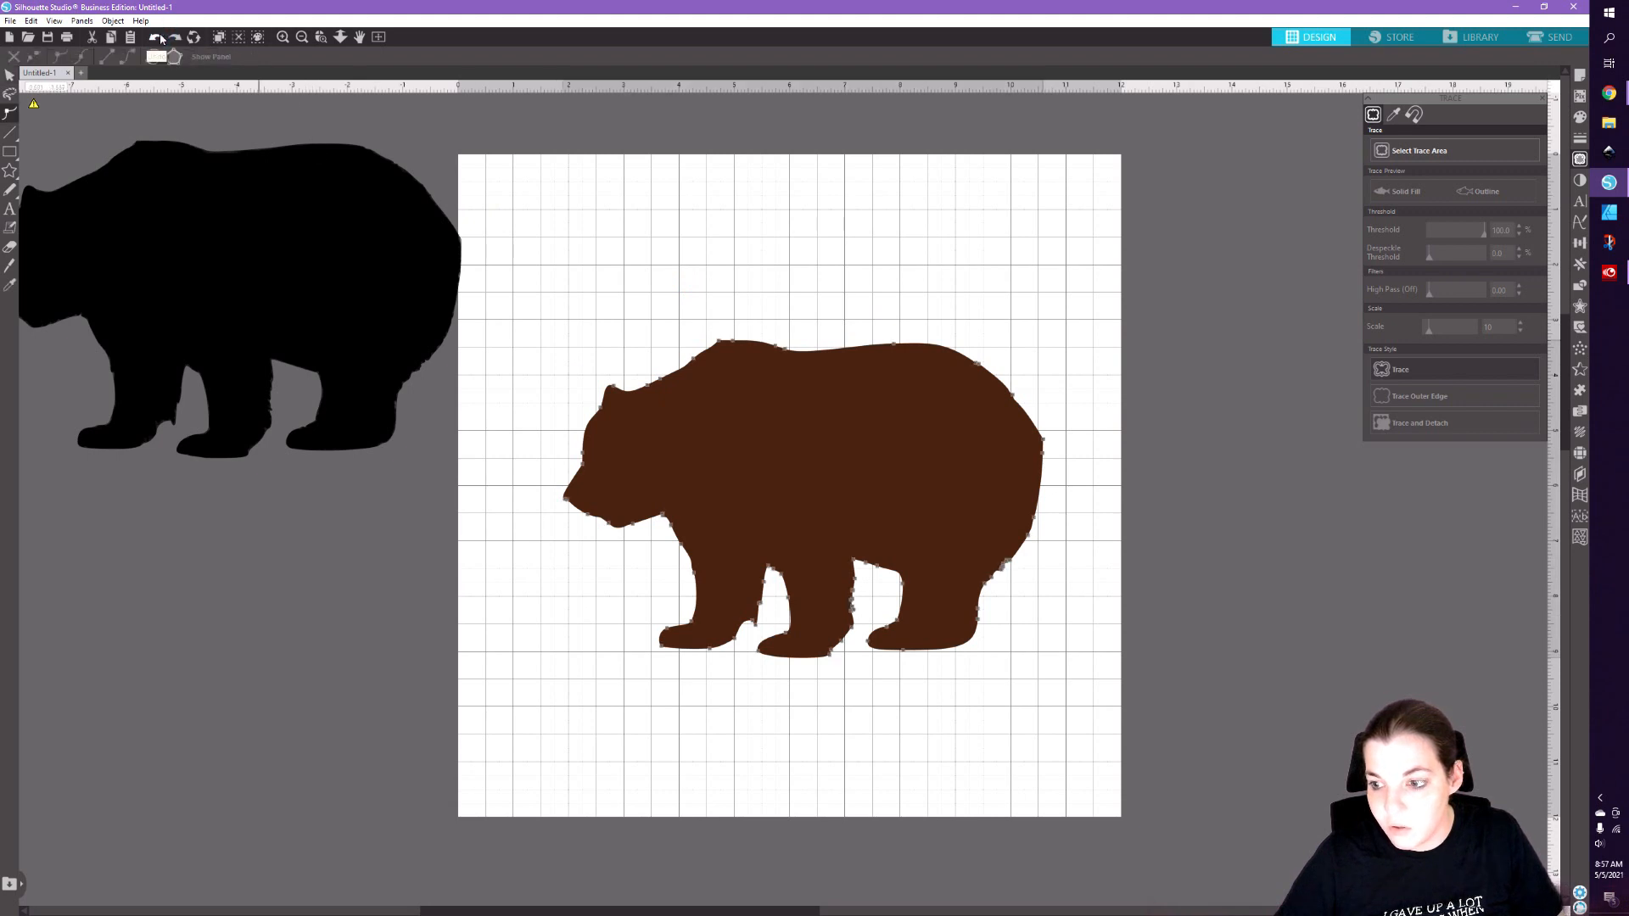
{"action": "left_click", "coordinate": [971, 483]}
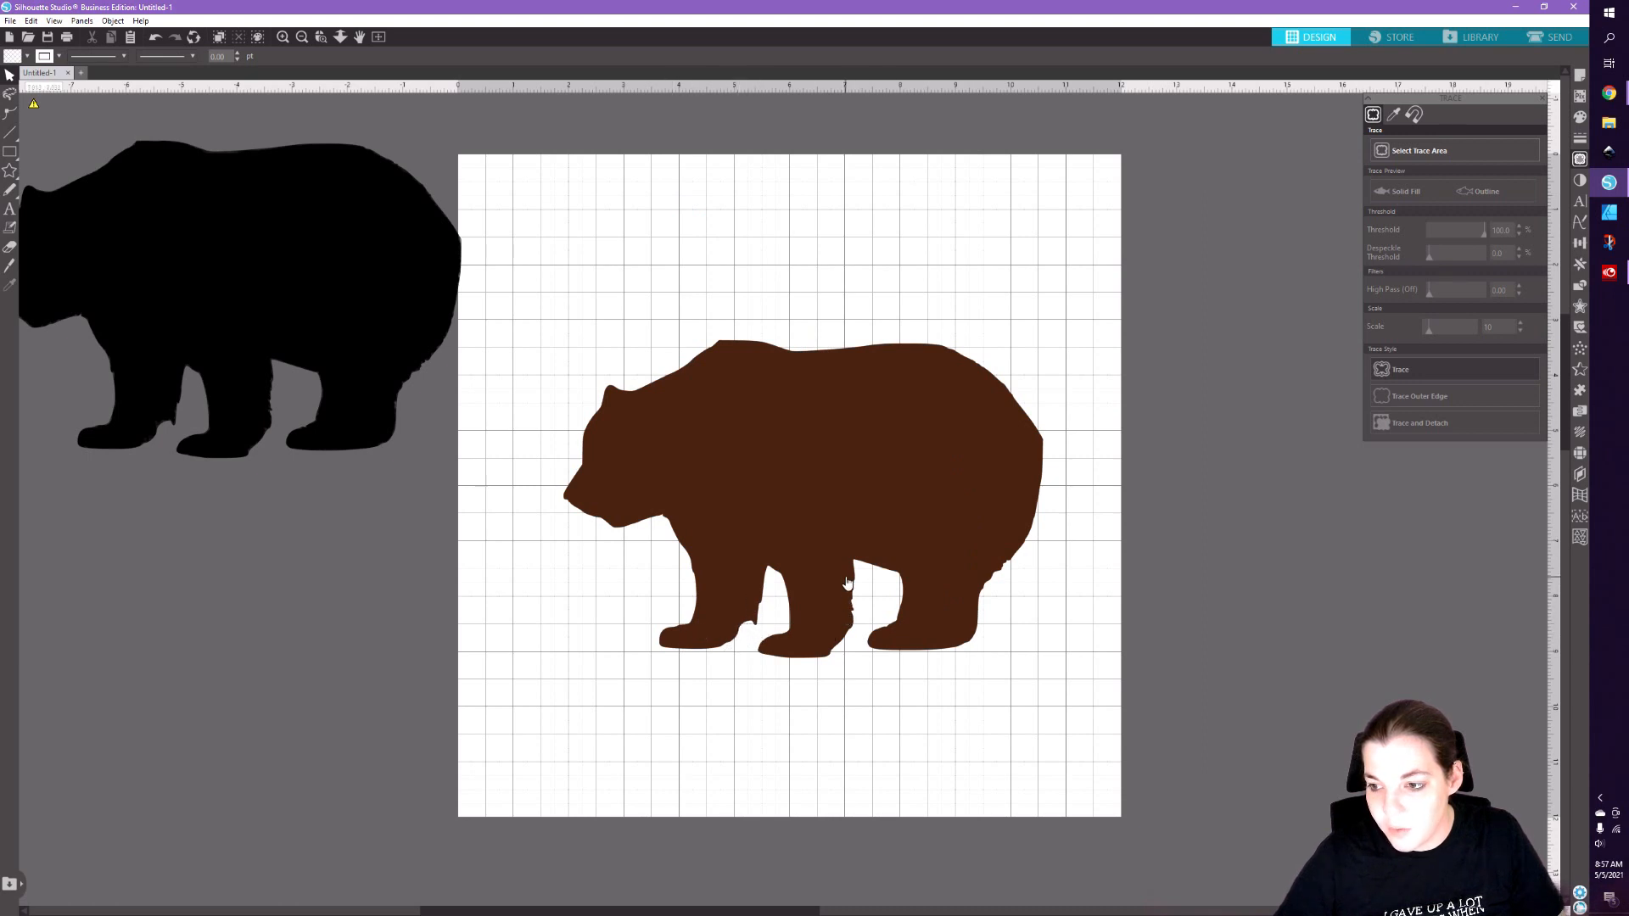
- Simplify the brown bear's edit points and reposition the silhouette near the middle of the page
{"action": "left_click", "coordinate": [647, 413]}
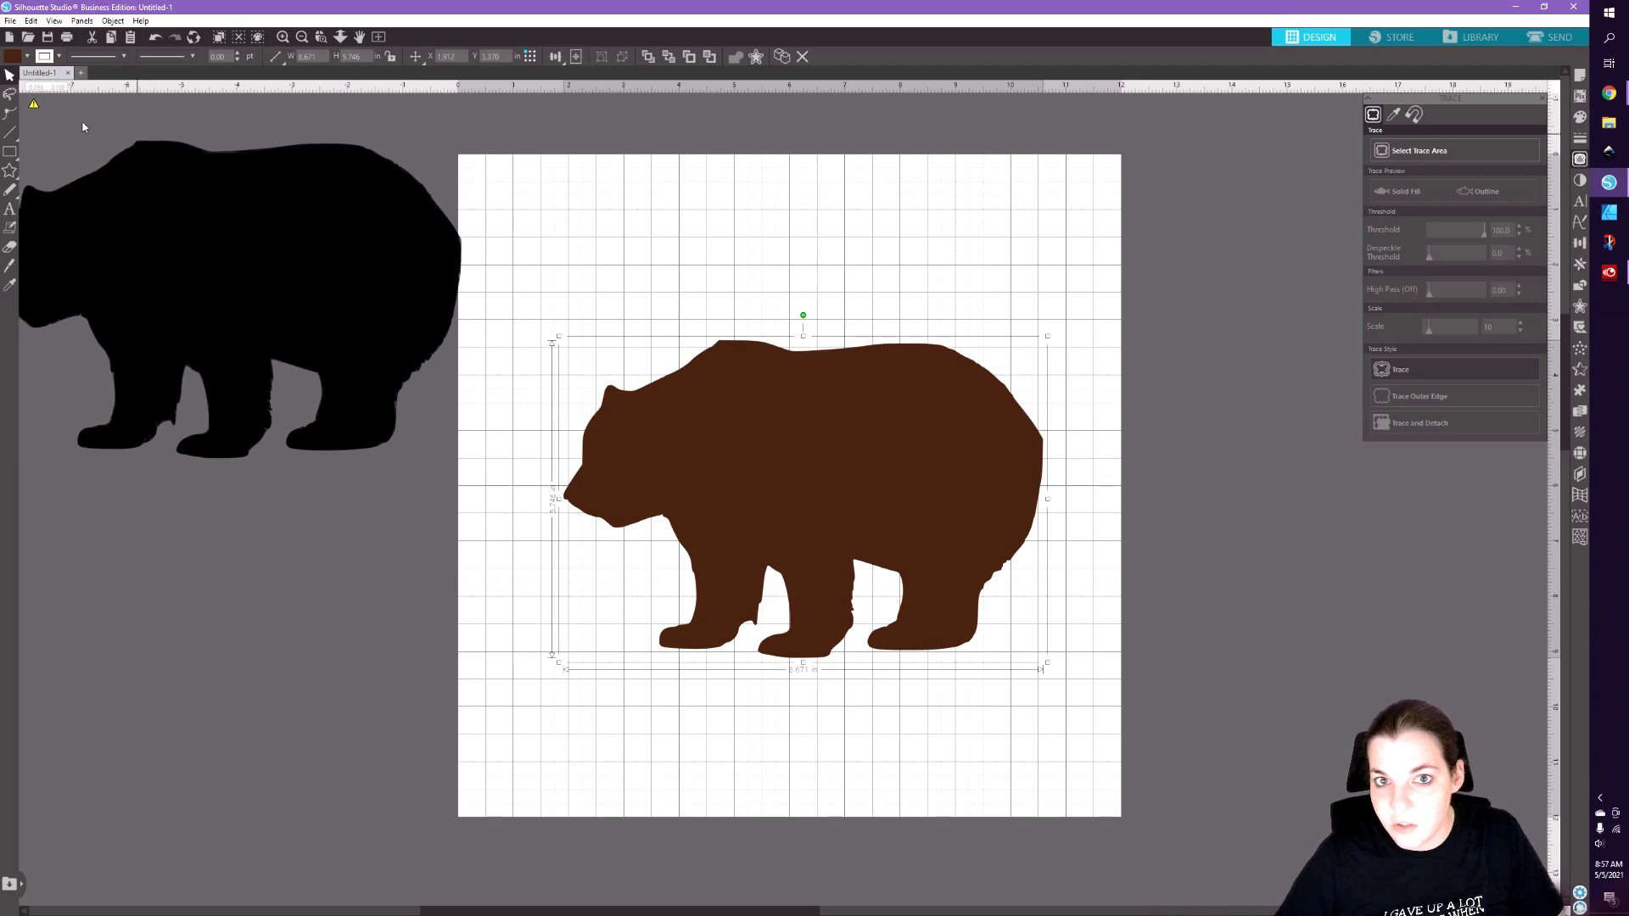
{"action": "left_click", "coordinate": [11, 112]}
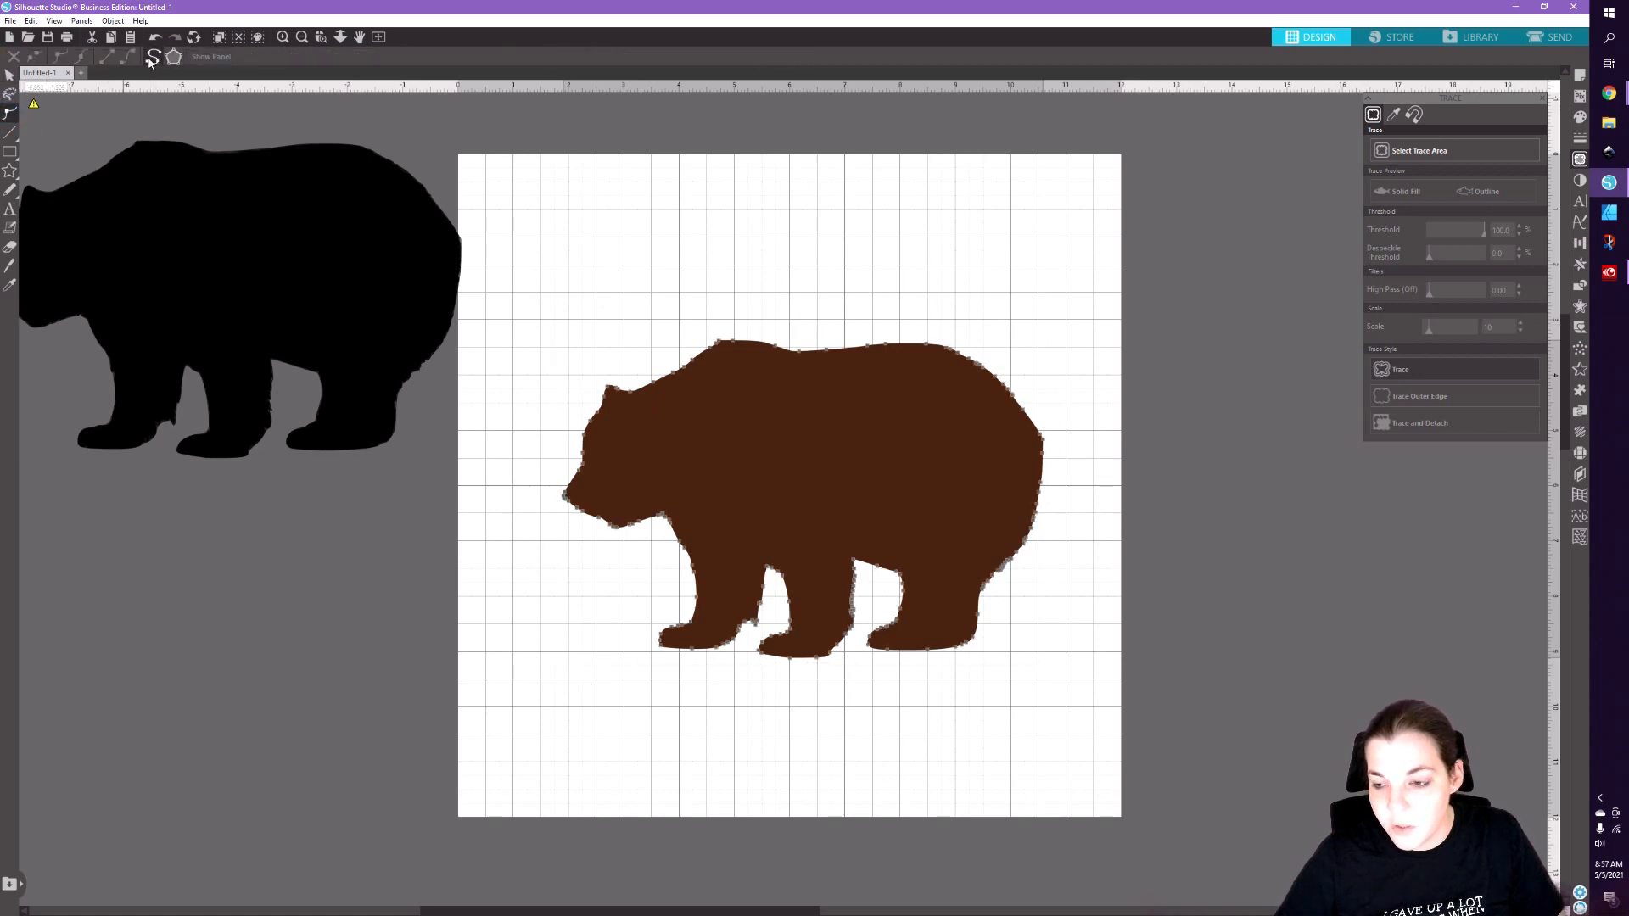
{"action": "left_click", "coordinate": [560, 616]}
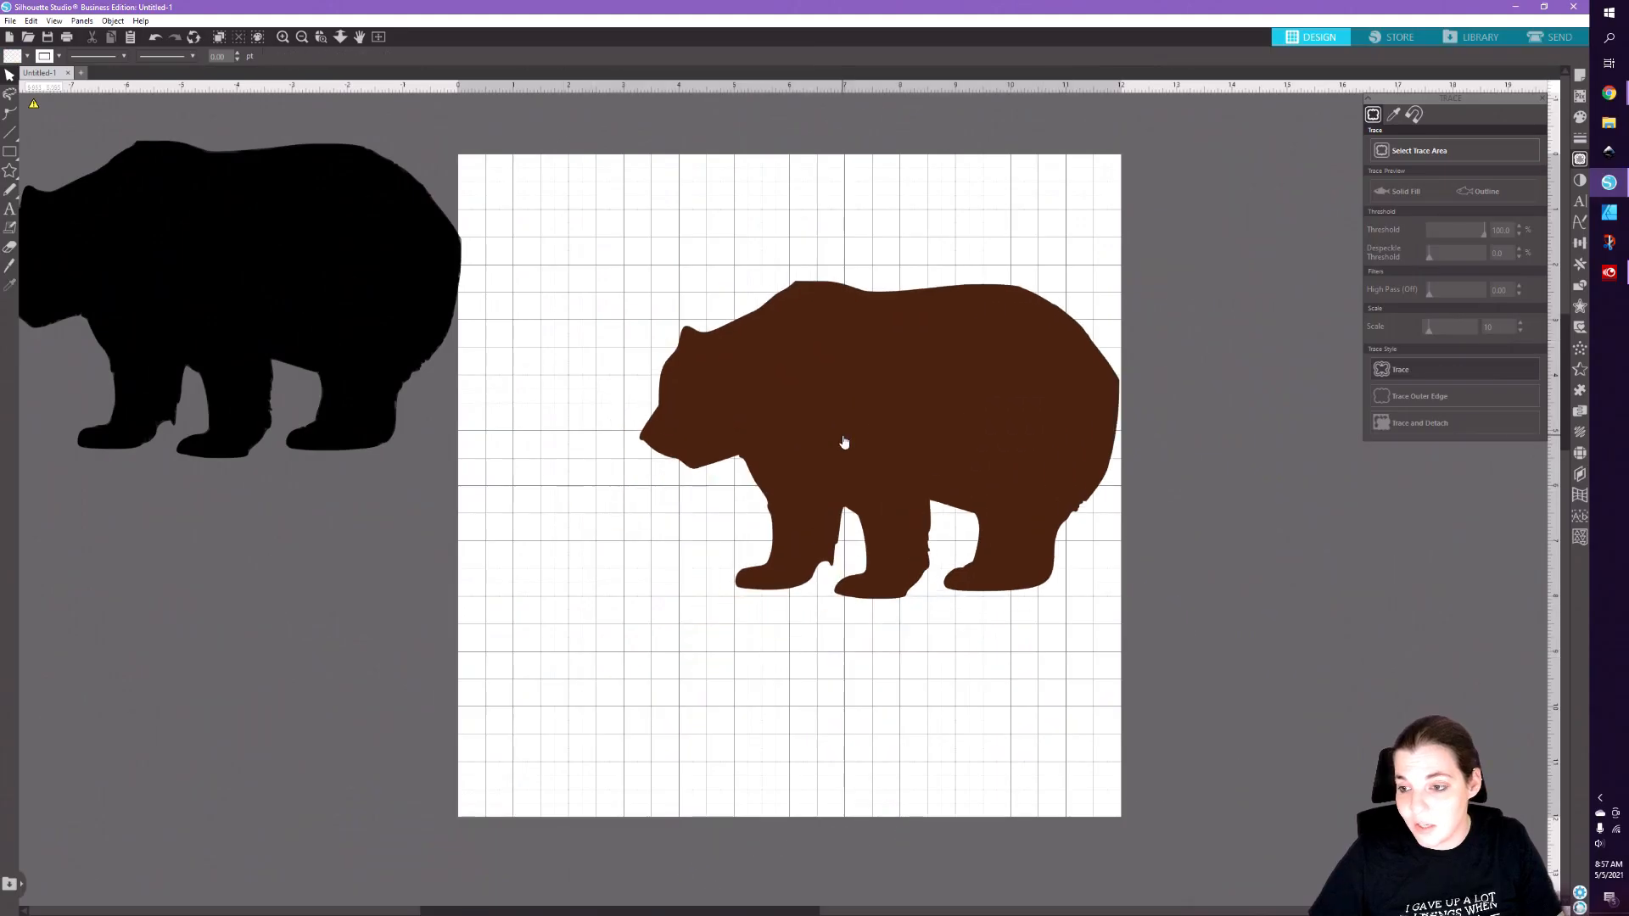
{"action": "left_click_drag", "start_coordinate": [825, 367], "coordinate": [745, 393]}
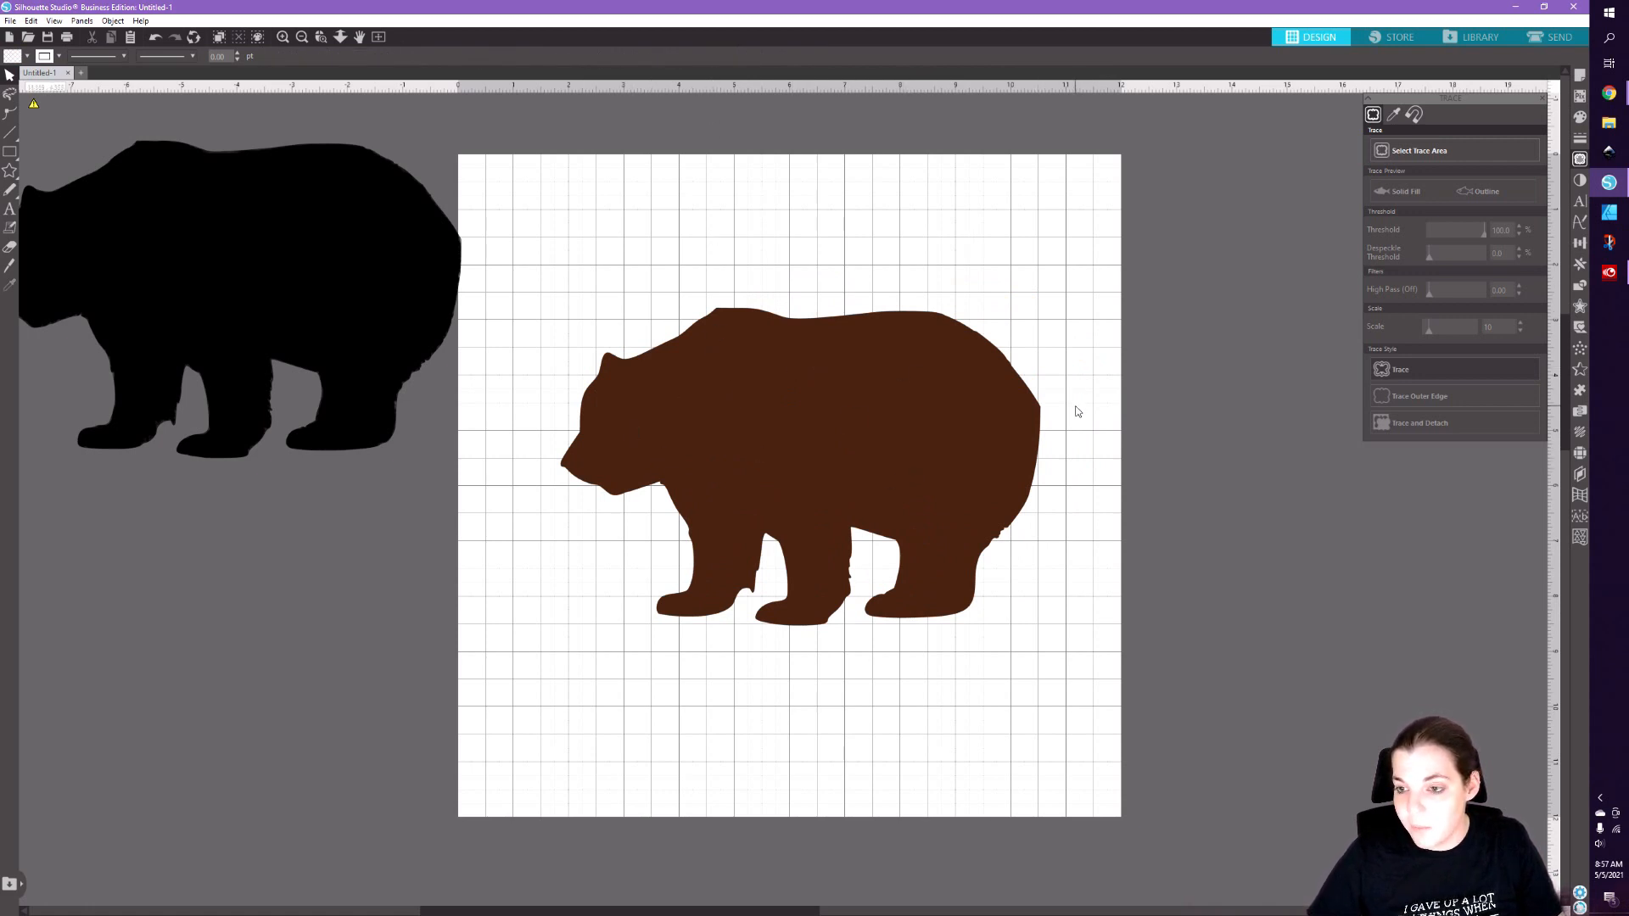
- Move the brown bear off the page and delete both the brown and black bear silhouettes
{"action": "left_click_drag", "start_coordinate": [771, 402], "coordinate": [767, 459]}
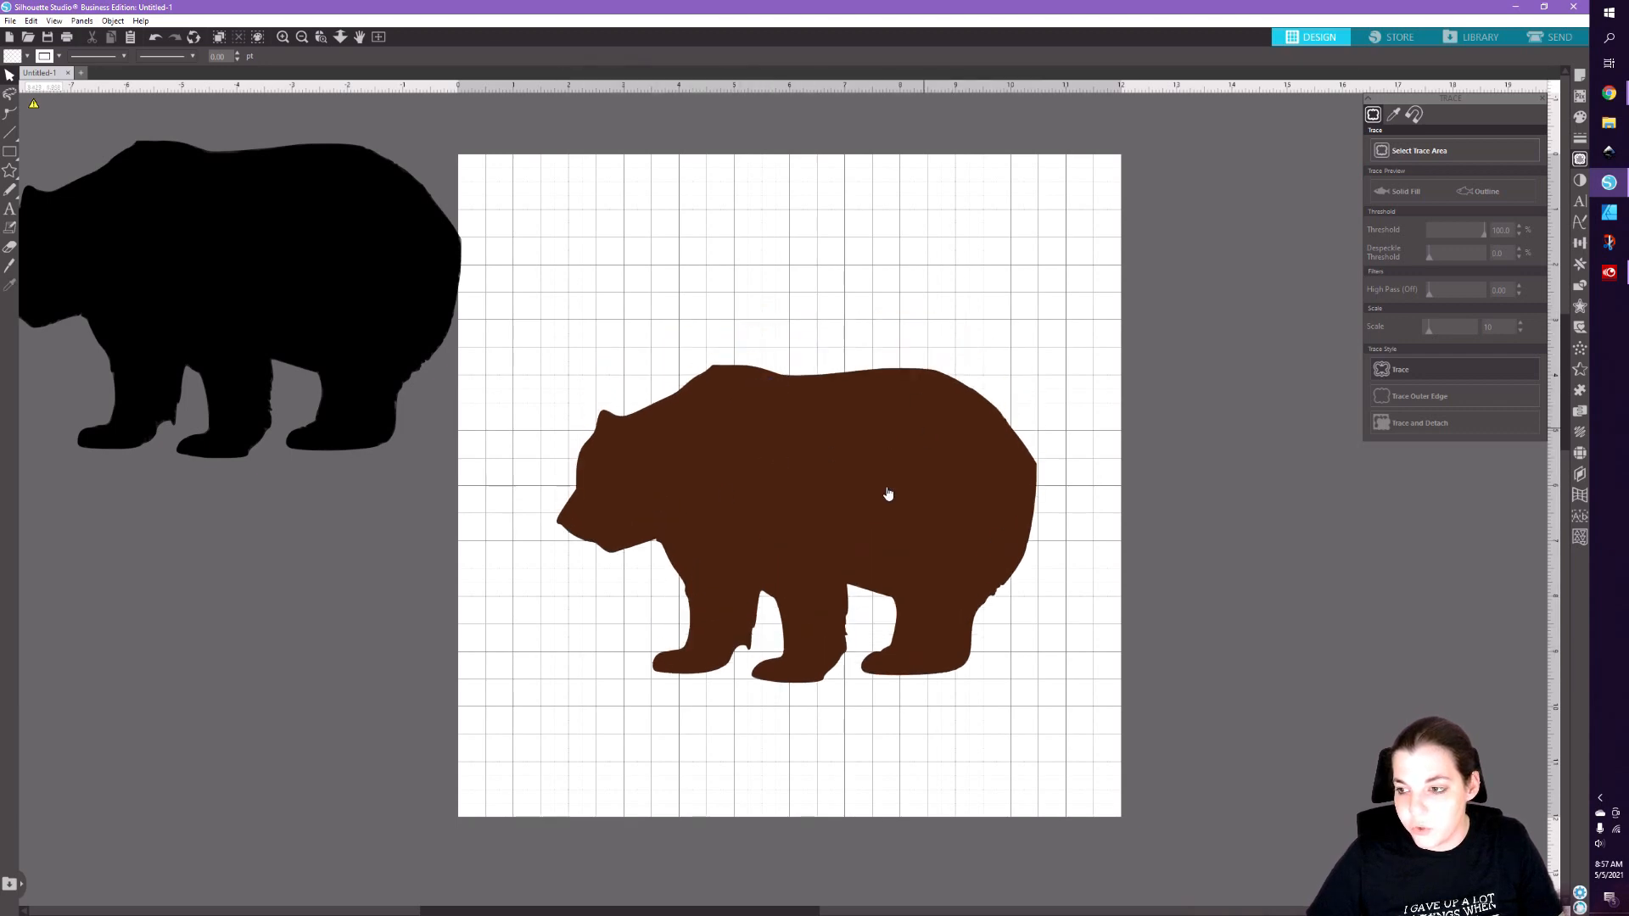
{"action": "left_click_drag", "start_coordinate": [886, 466], "coordinate": [329, 563]}
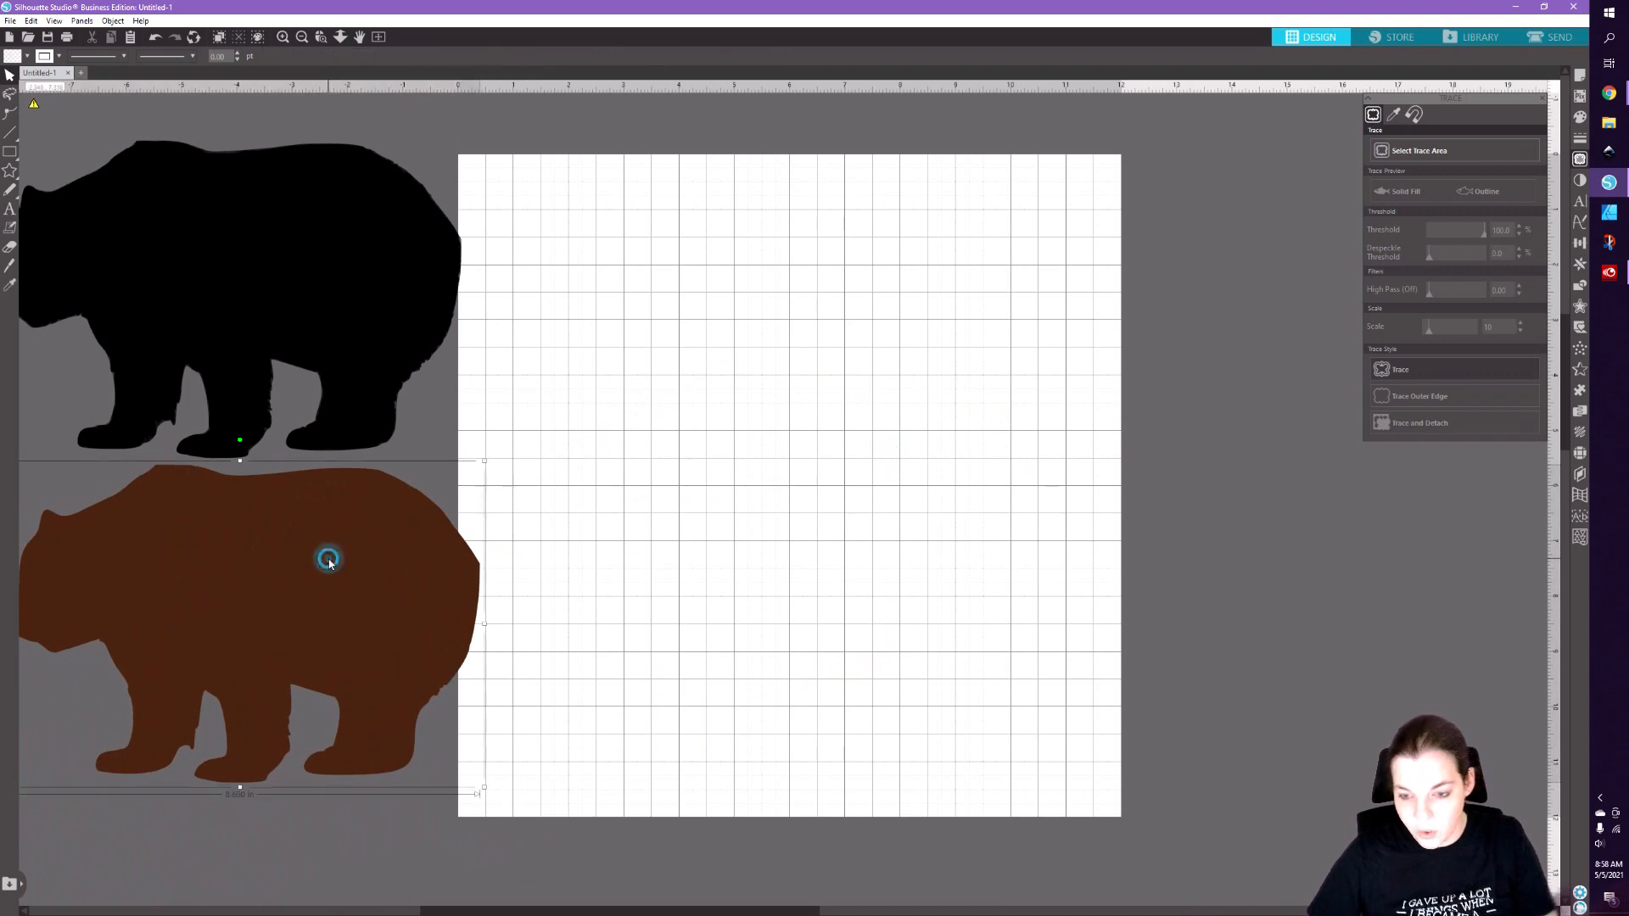
{"action": "key", "text": "Delete"}
{"action": "left_click", "coordinate": [317, 357]}
{"action": "key", "text": "Delete"}
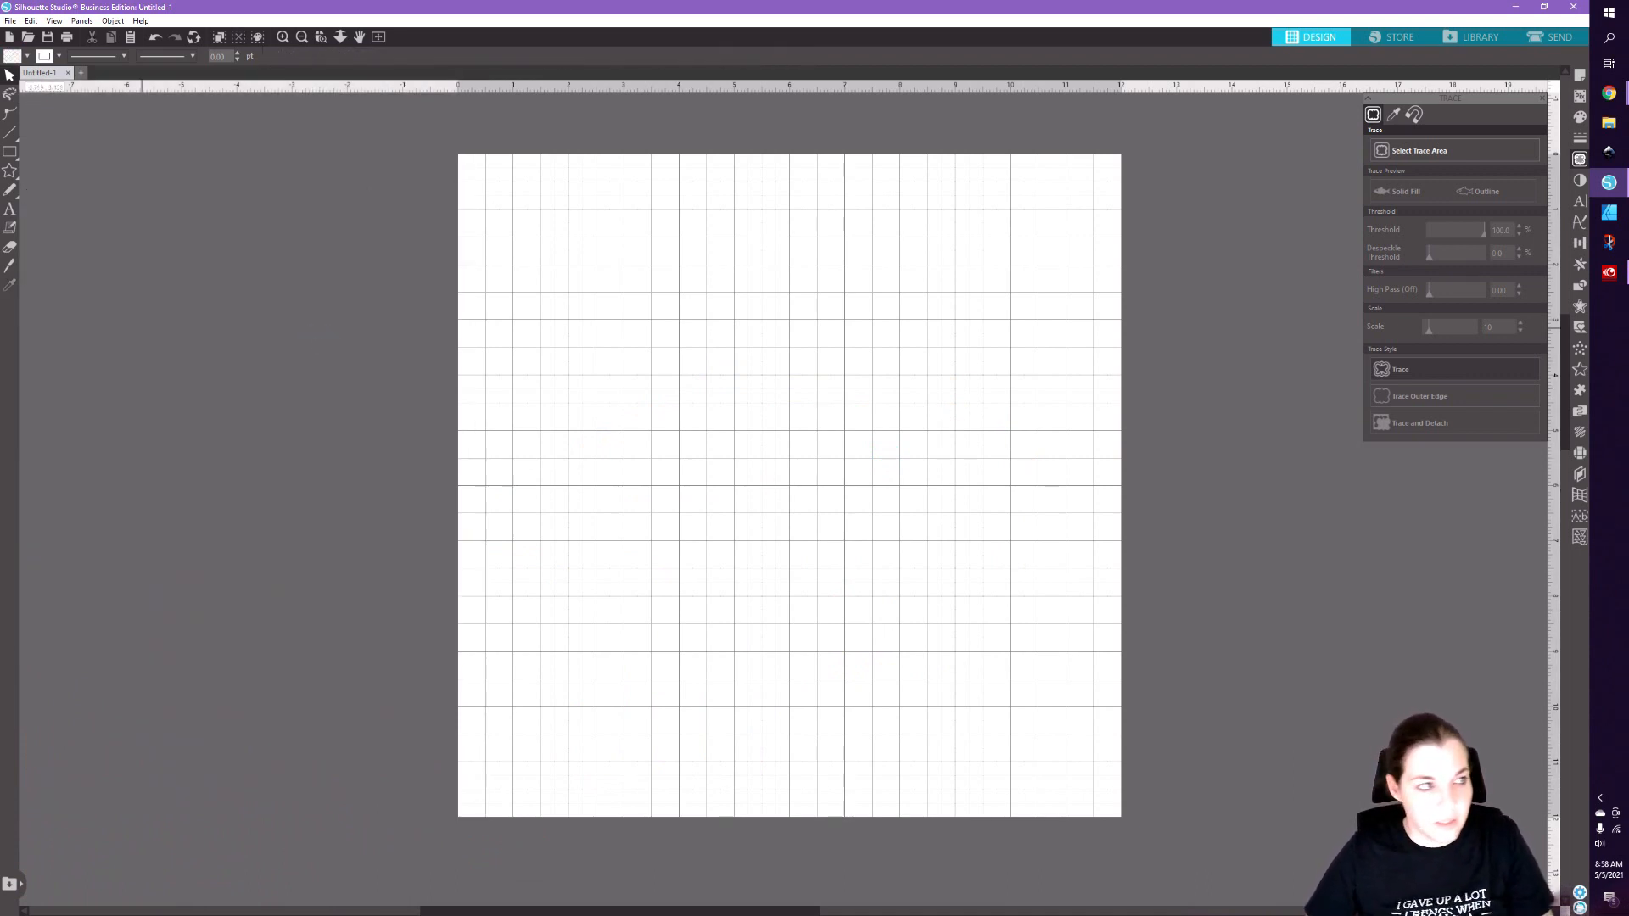
- Bring the cow photo onto the page and apply a Grey Shade amount of 100 to it
{"action": "key", "text": "alt+Tab"}
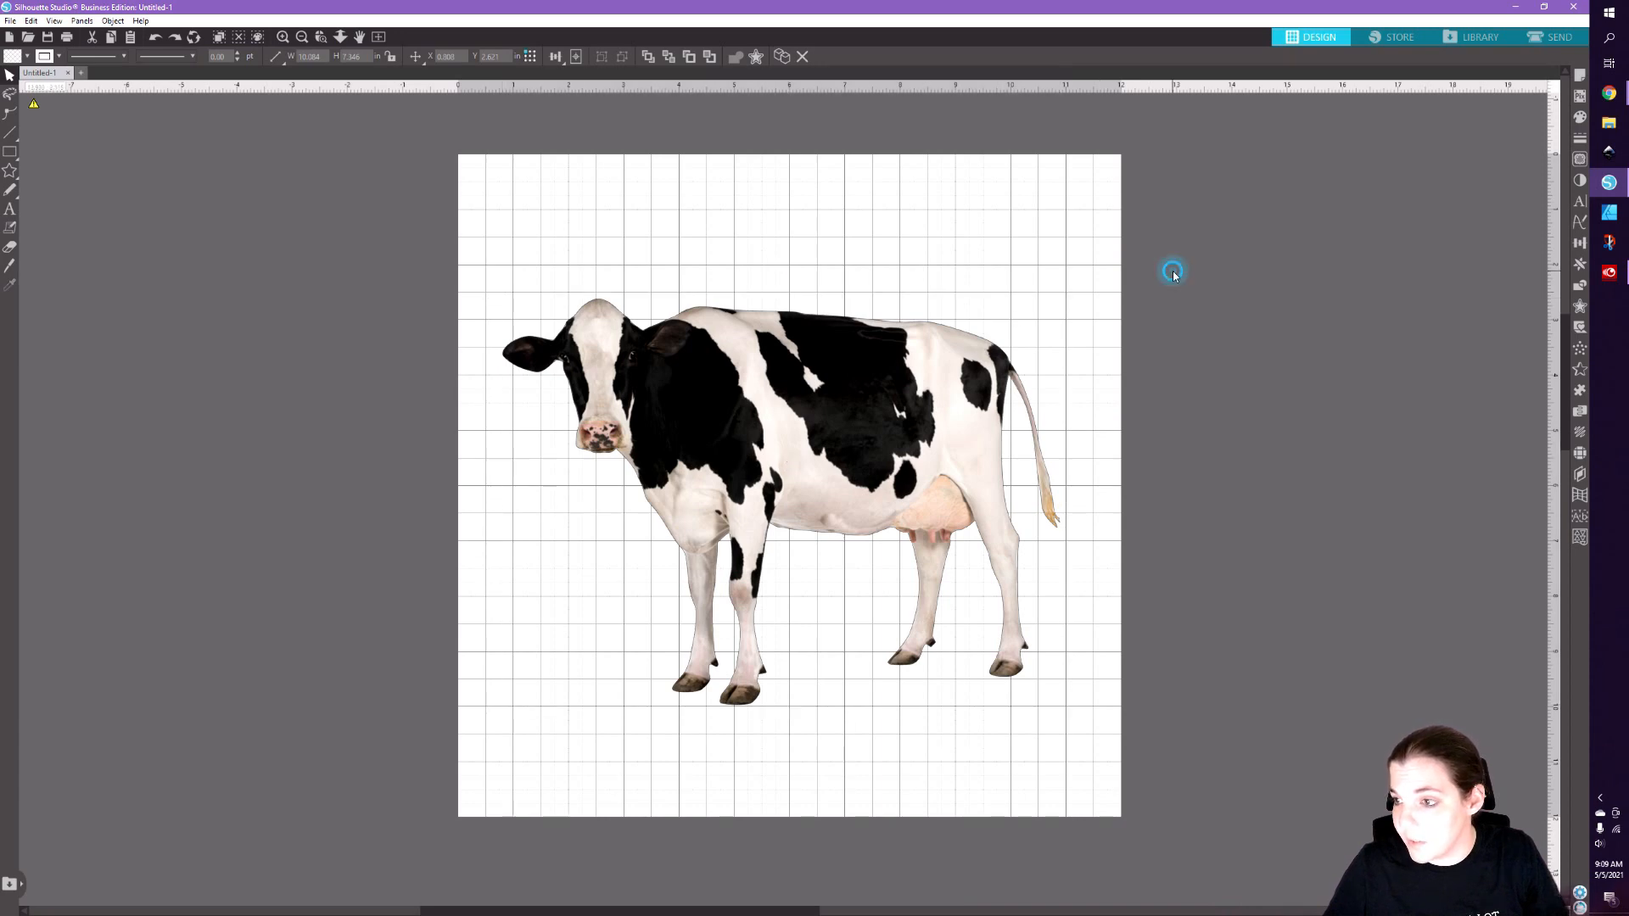
{"action": "left_click", "coordinate": [1577, 183]}
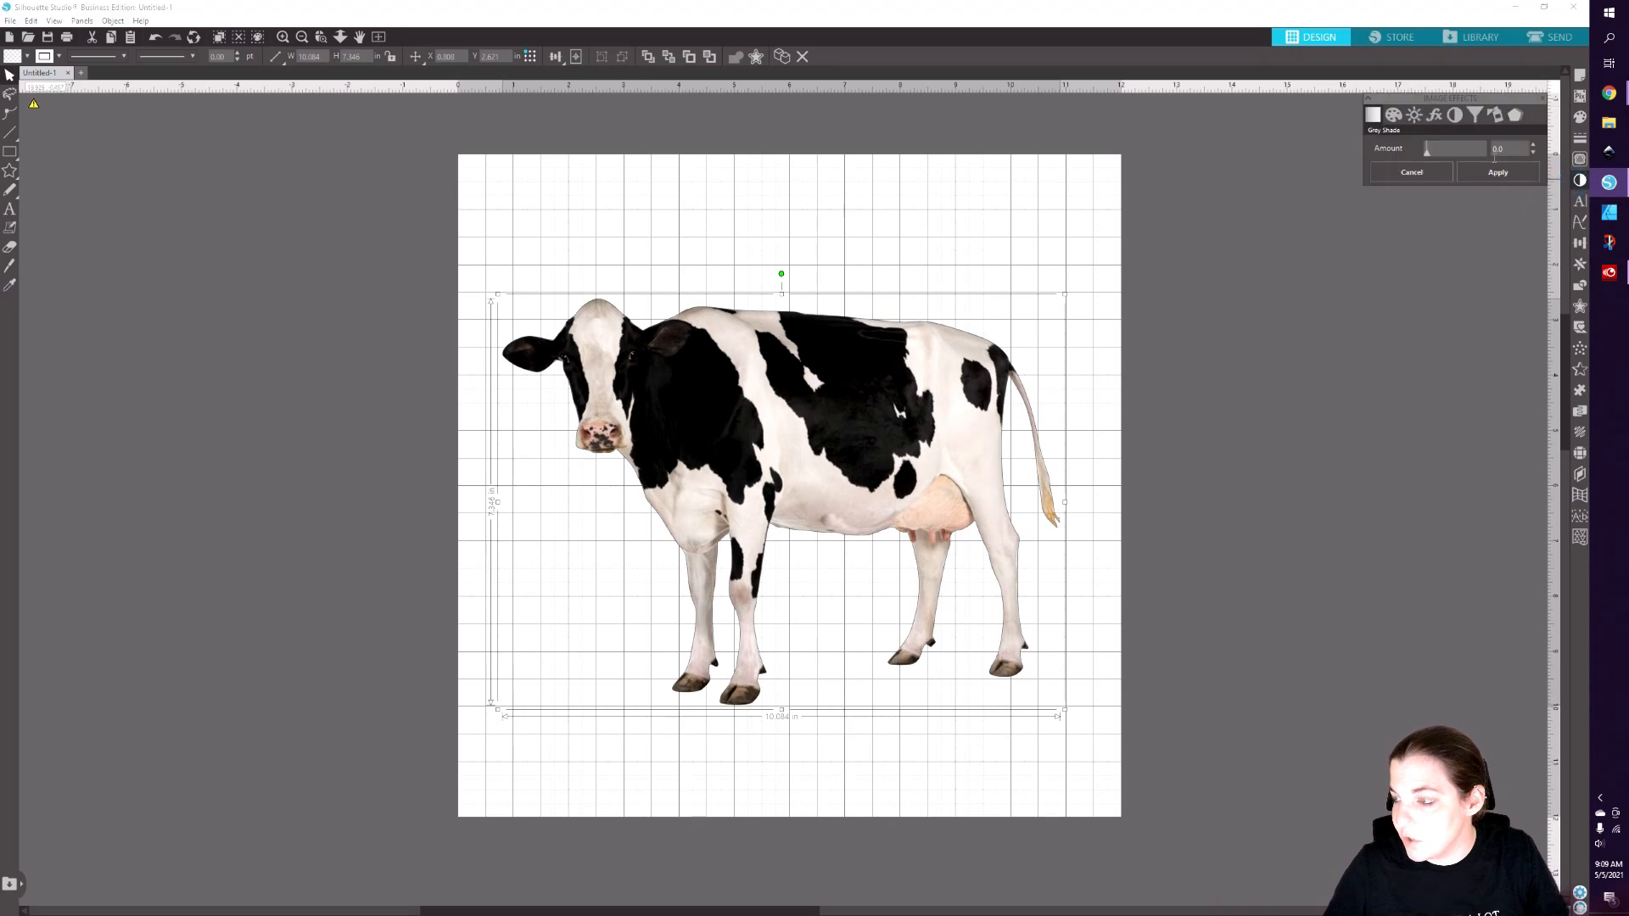
{"action": "left_click_drag", "start_coordinate": [1428, 156], "coordinate": [1534, 161]}
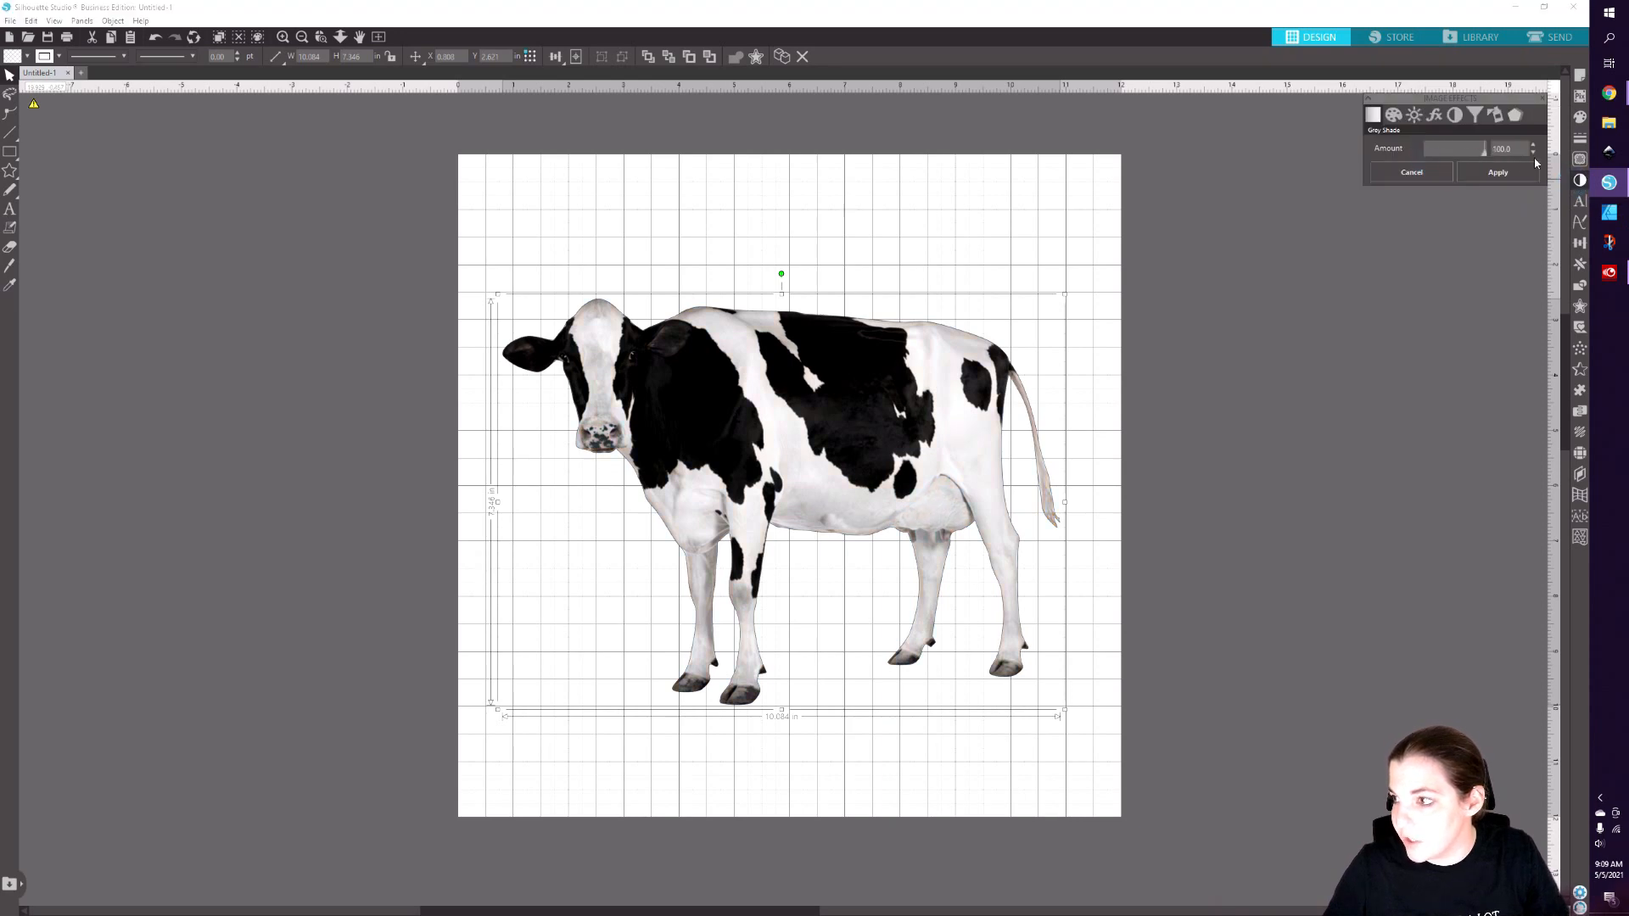
{"action": "left_click", "coordinate": [1493, 173]}
- Apply brightness -81, contrast 100 and saturation 100 to the cow photo to turn it solid black
{"action": "left_click", "coordinate": [1414, 114]}
{"action": "left_click_drag", "start_coordinate": [1455, 158], "coordinate": [1428, 158]}
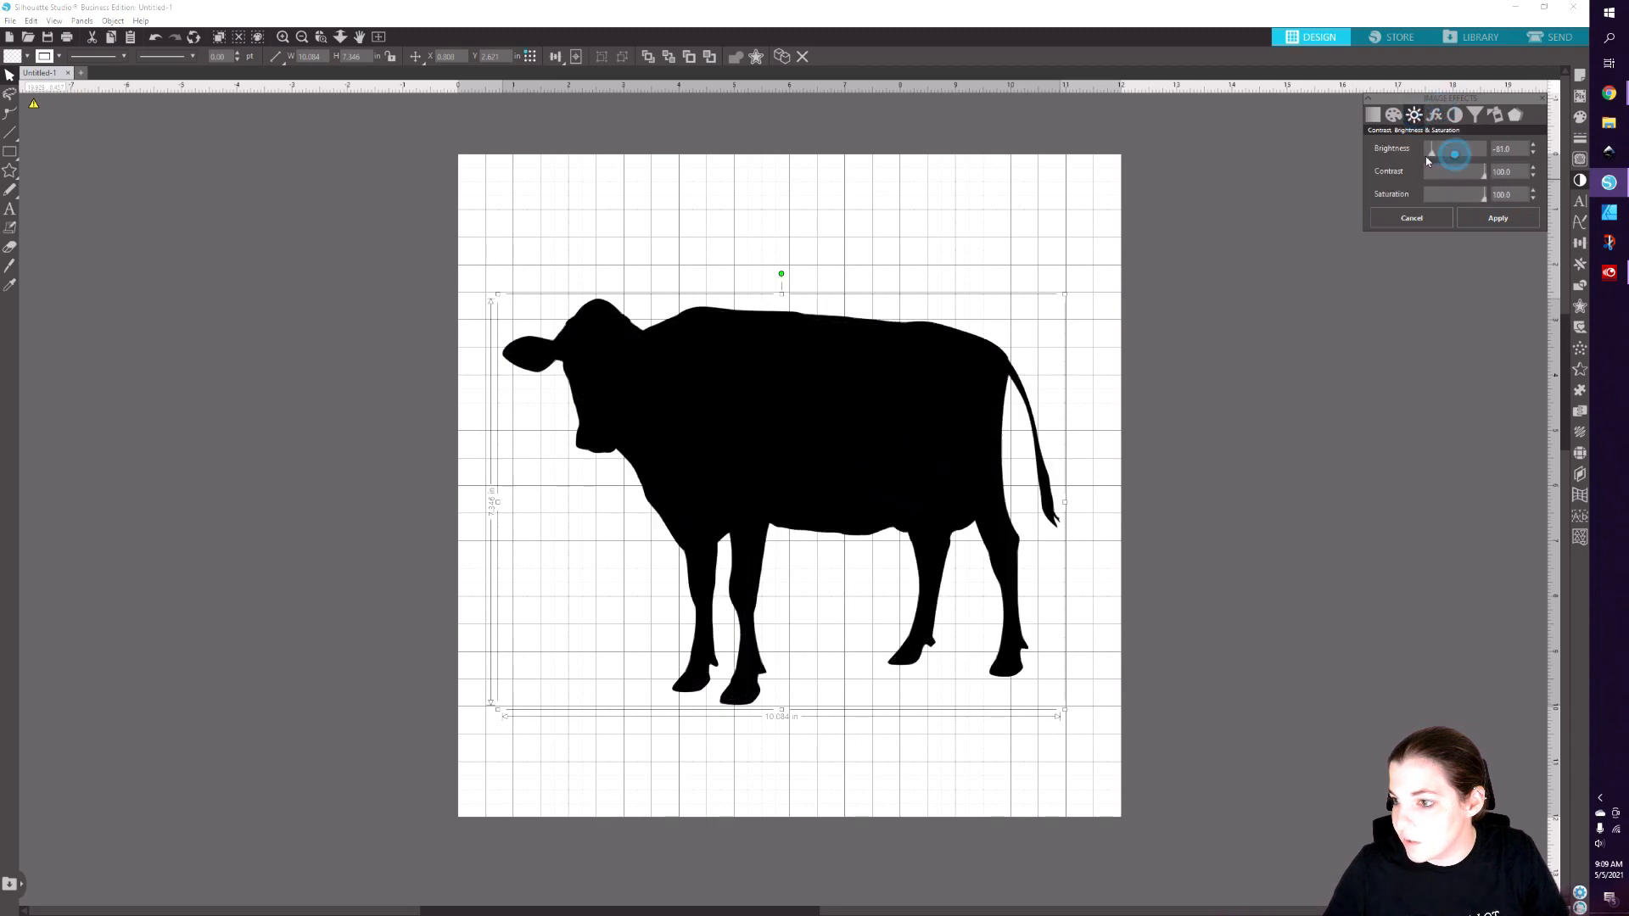
{"action": "left_click", "coordinate": [1497, 218]}
- Trace the whole cow with the threshold at 100, and delete the original cow image from behind the traced outline
{"action": "left_click", "coordinate": [1579, 161]}
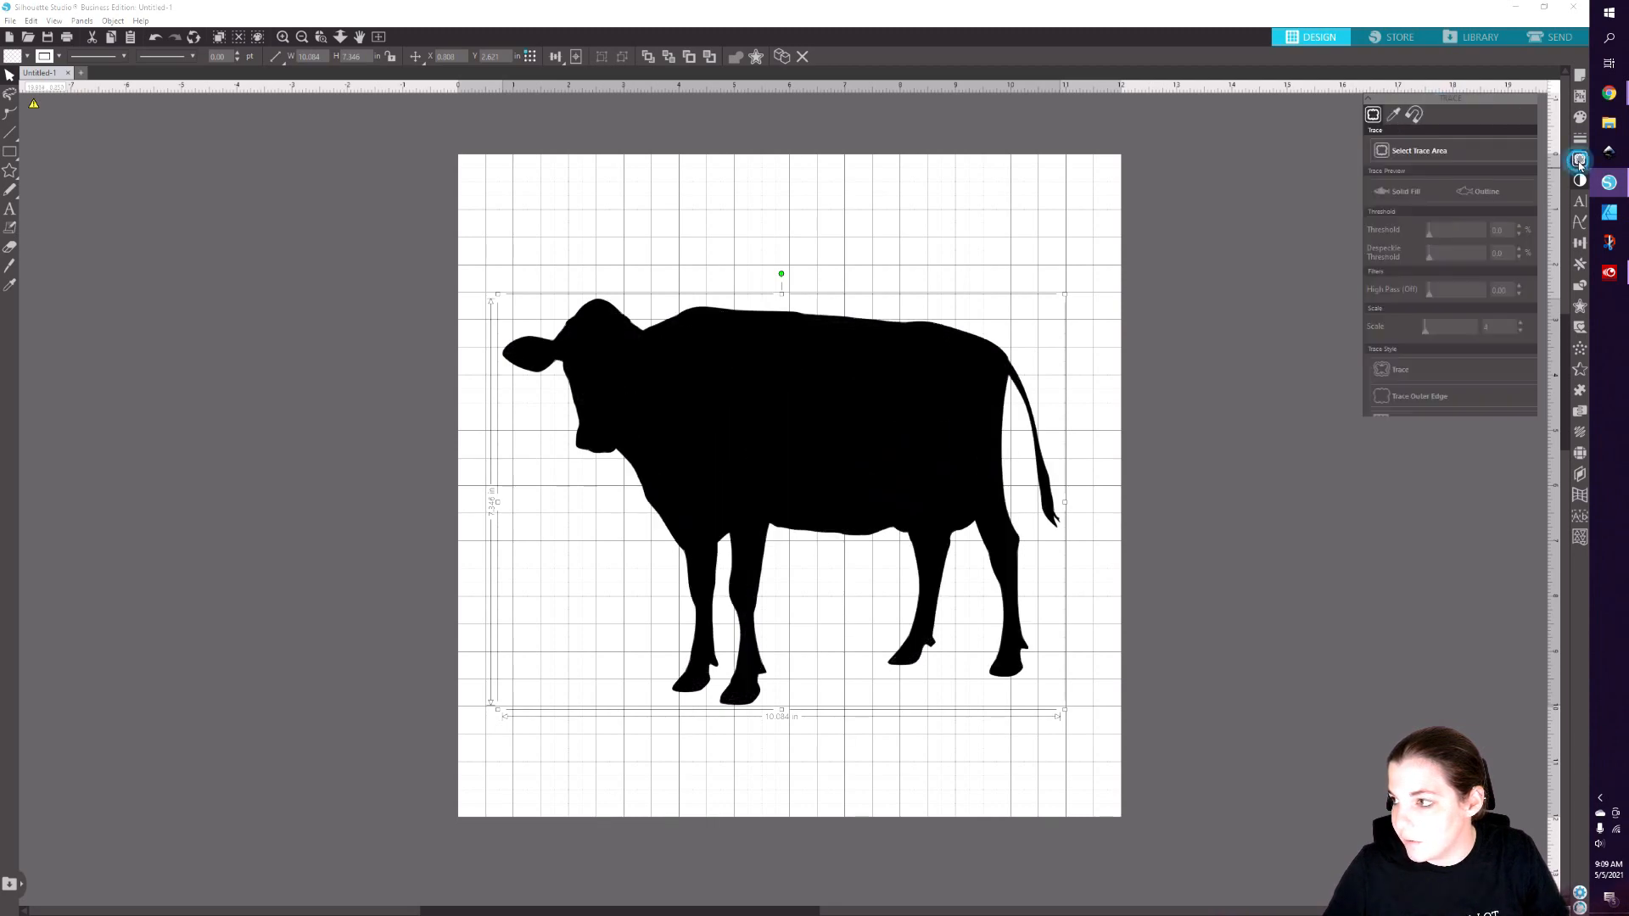
{"action": "left_click", "coordinate": [1476, 151]}
{"action": "left_click_drag", "start_coordinate": [482, 260], "coordinate": [1114, 738]}
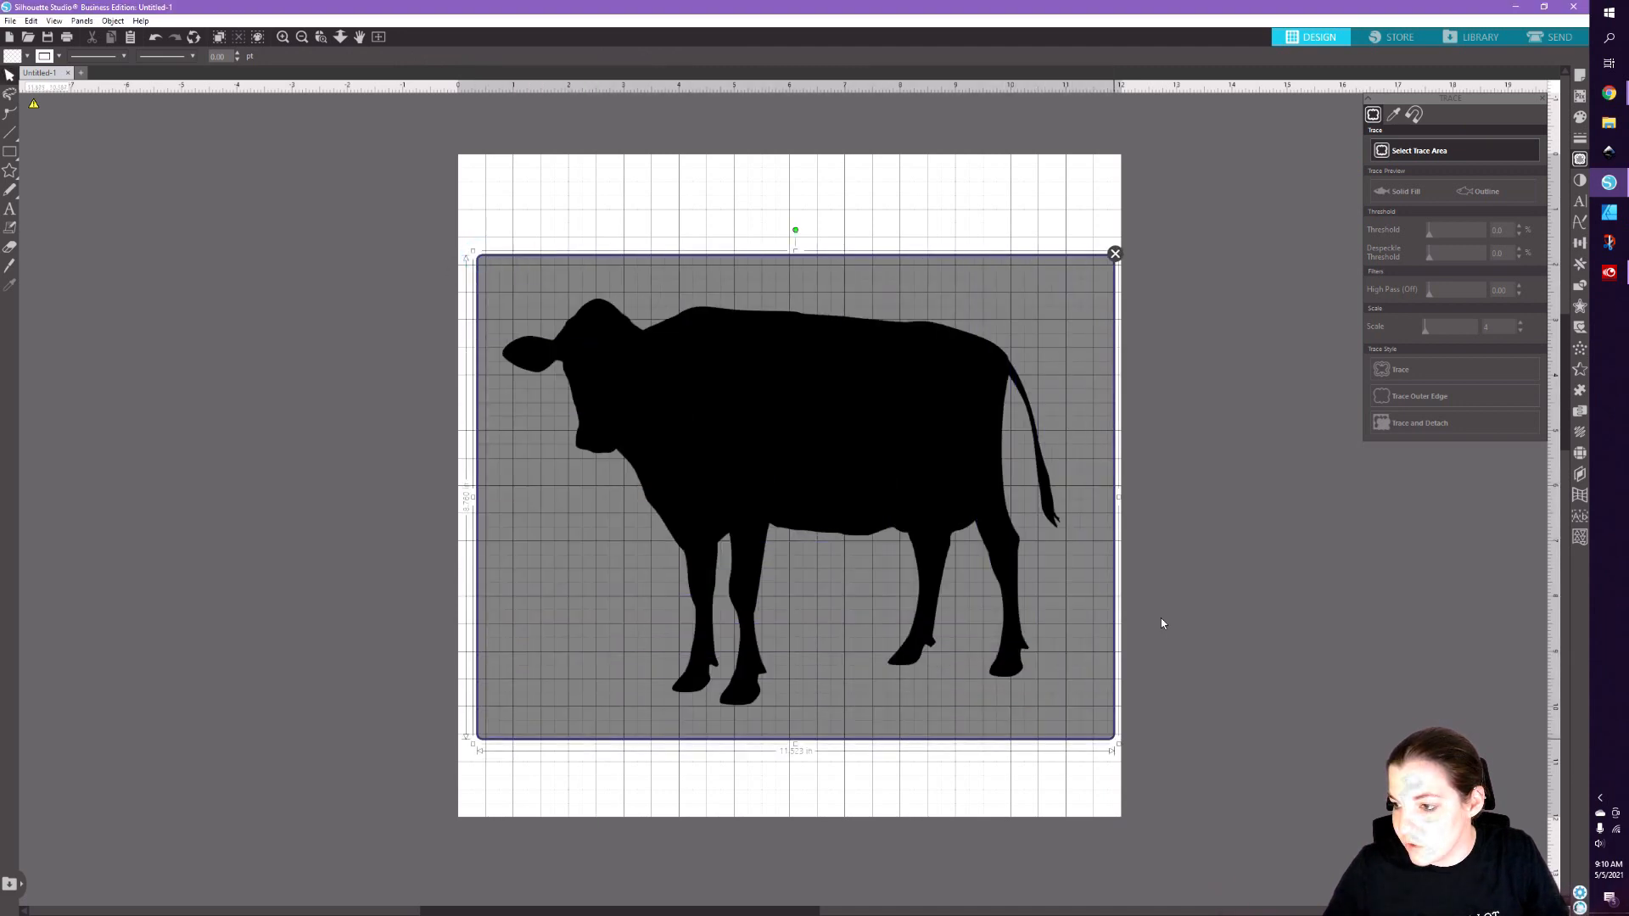
{"action": "left_click", "coordinate": [1472, 238]}
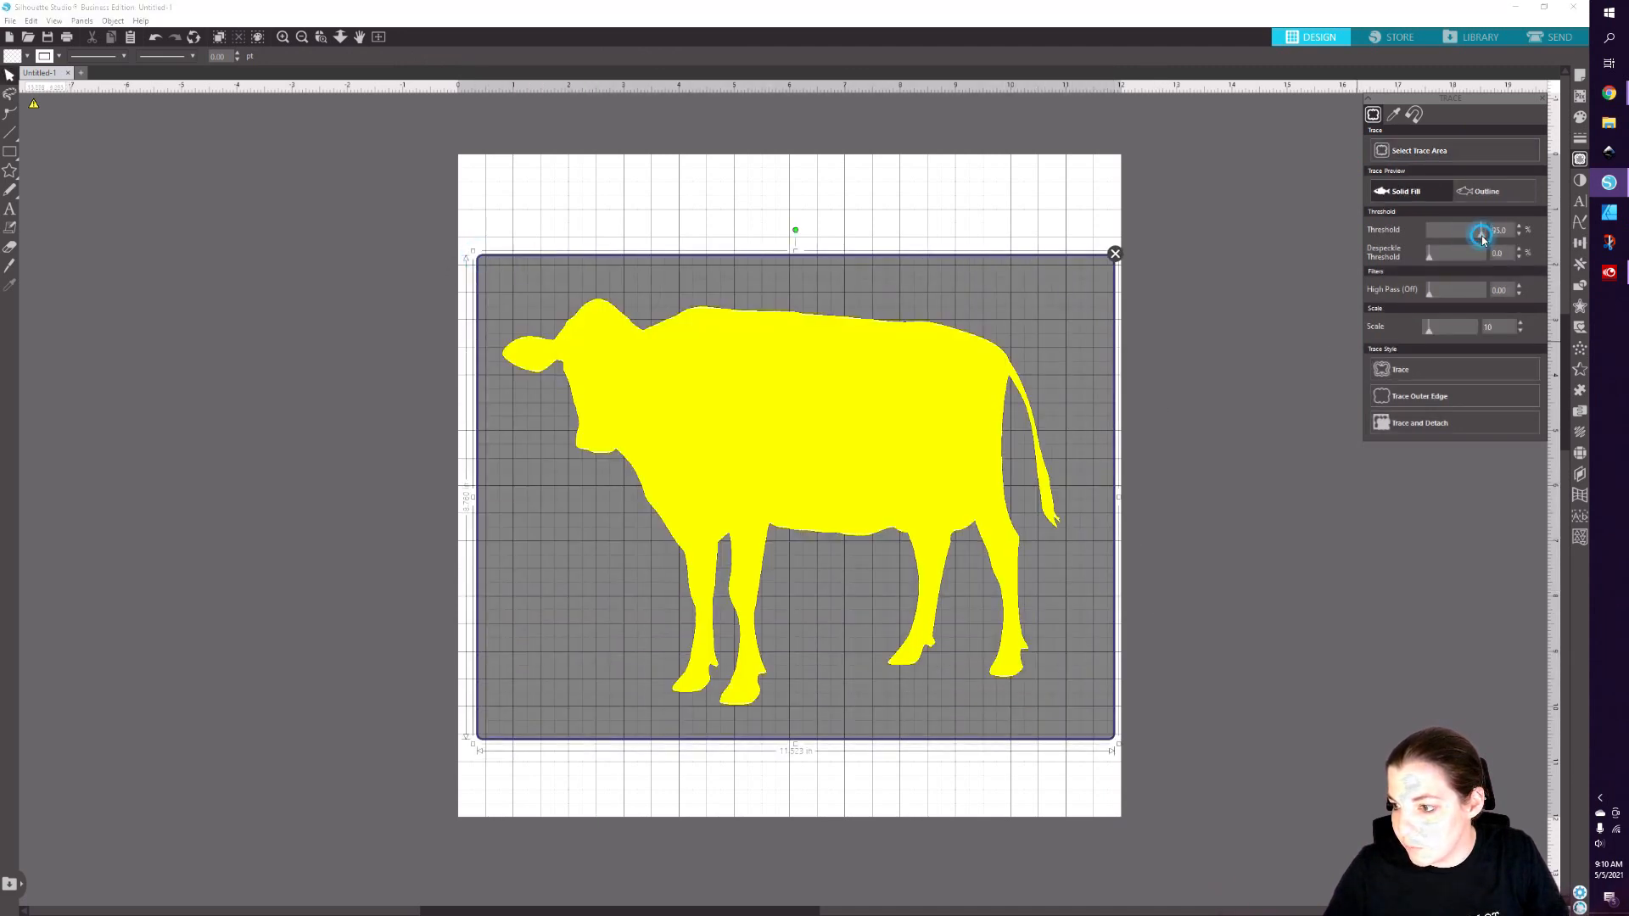
{"action": "left_click", "coordinate": [1485, 234]}
{"action": "left_click", "coordinate": [1429, 374]}
{"action": "left_click", "coordinate": [755, 374]}
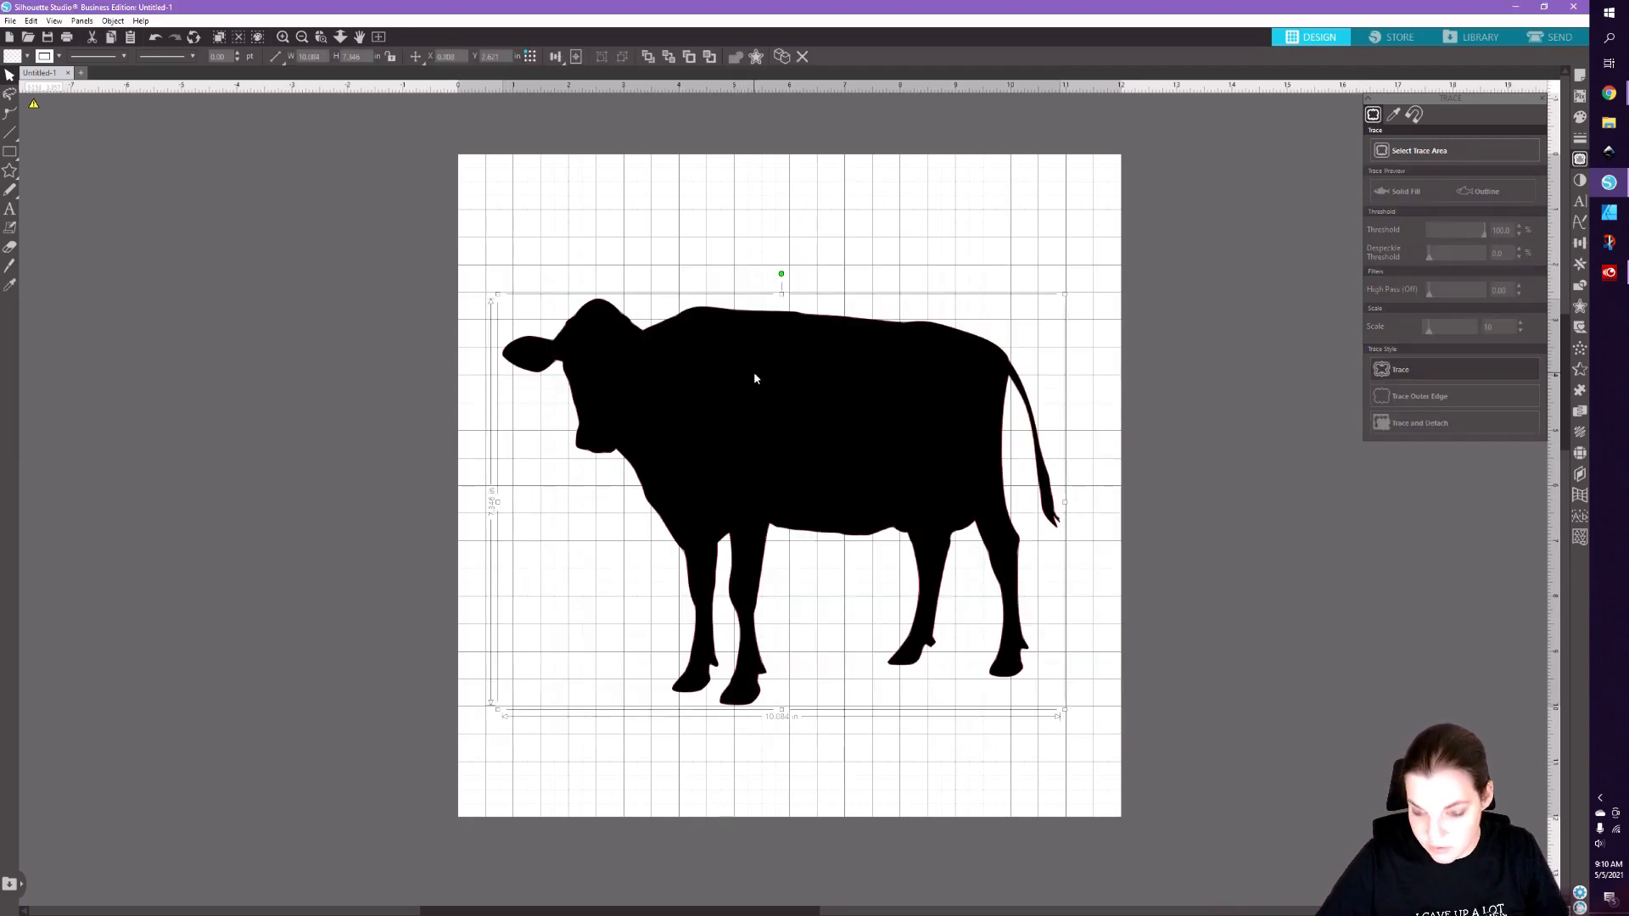
{"action": "key", "text": "Delete"}
- Fill the traced cow outline with black and set its line color to black
{"action": "left_click", "coordinate": [755, 312]}
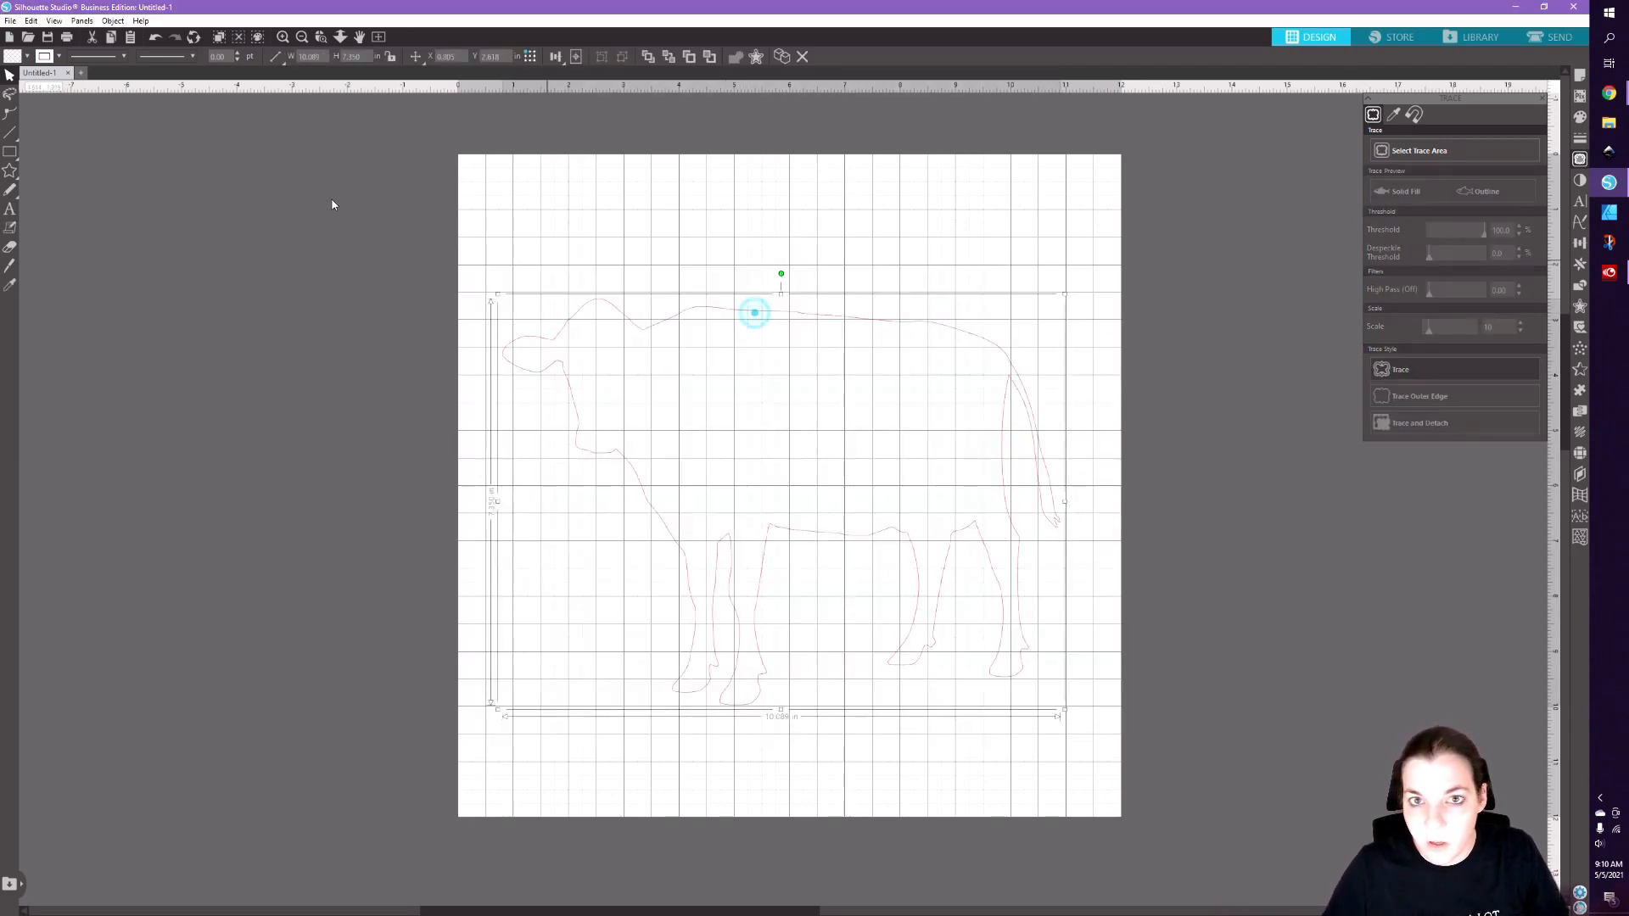
{"action": "left_click", "coordinate": [26, 56]}
{"action": "left_click", "coordinate": [24, 75]}
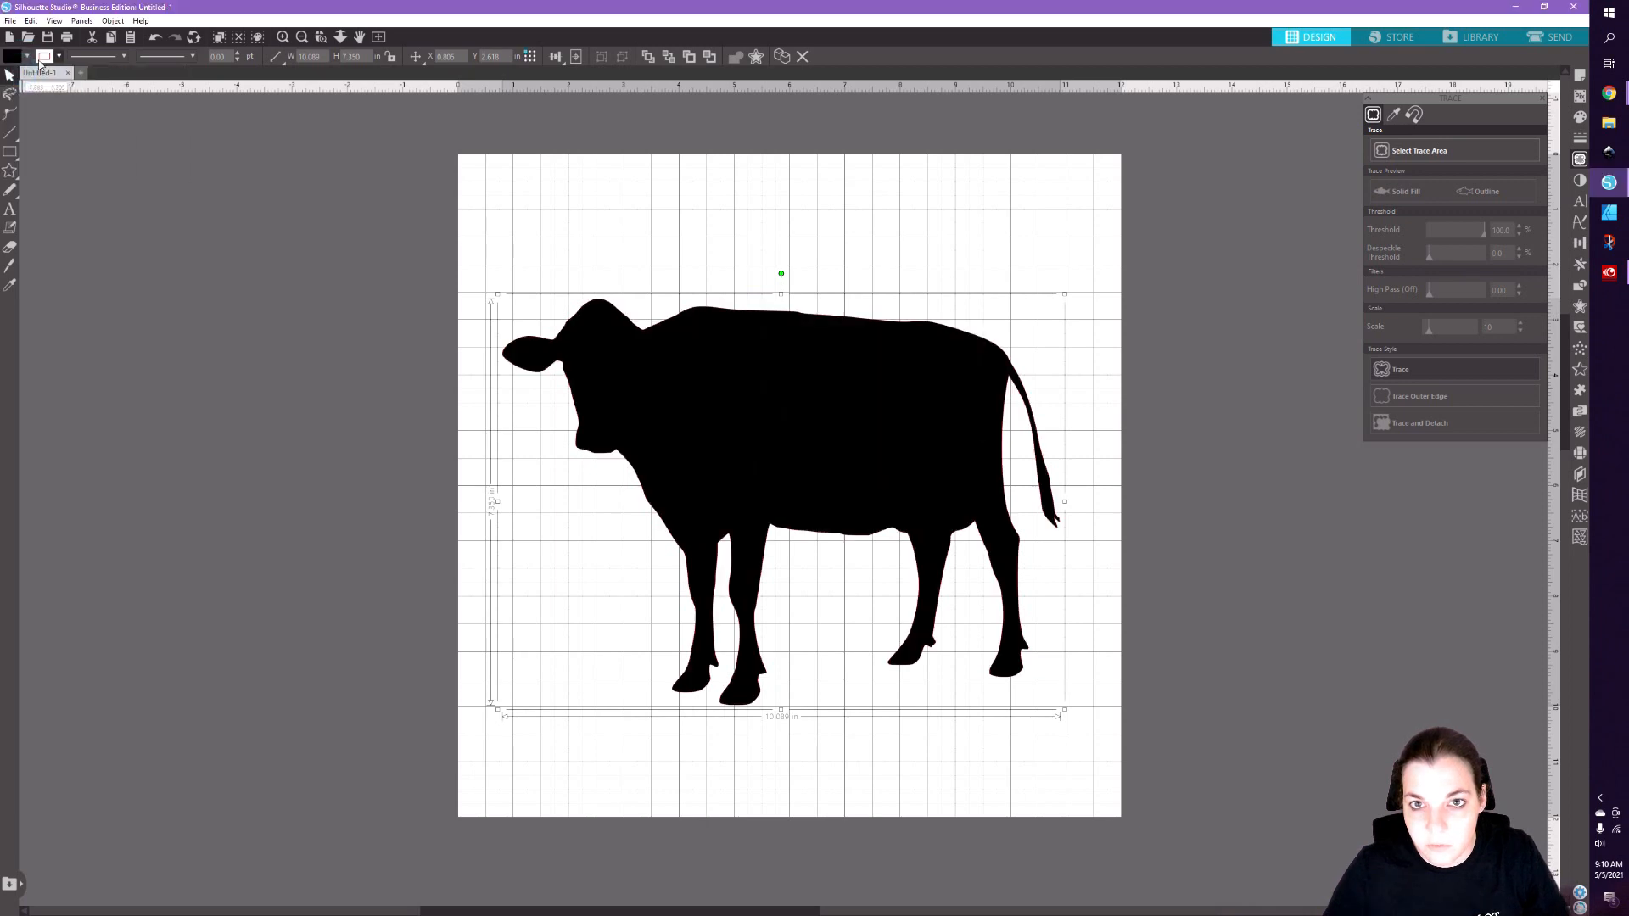
{"action": "left_click", "coordinate": [43, 57]}
{"action": "left_click", "coordinate": [43, 77]}
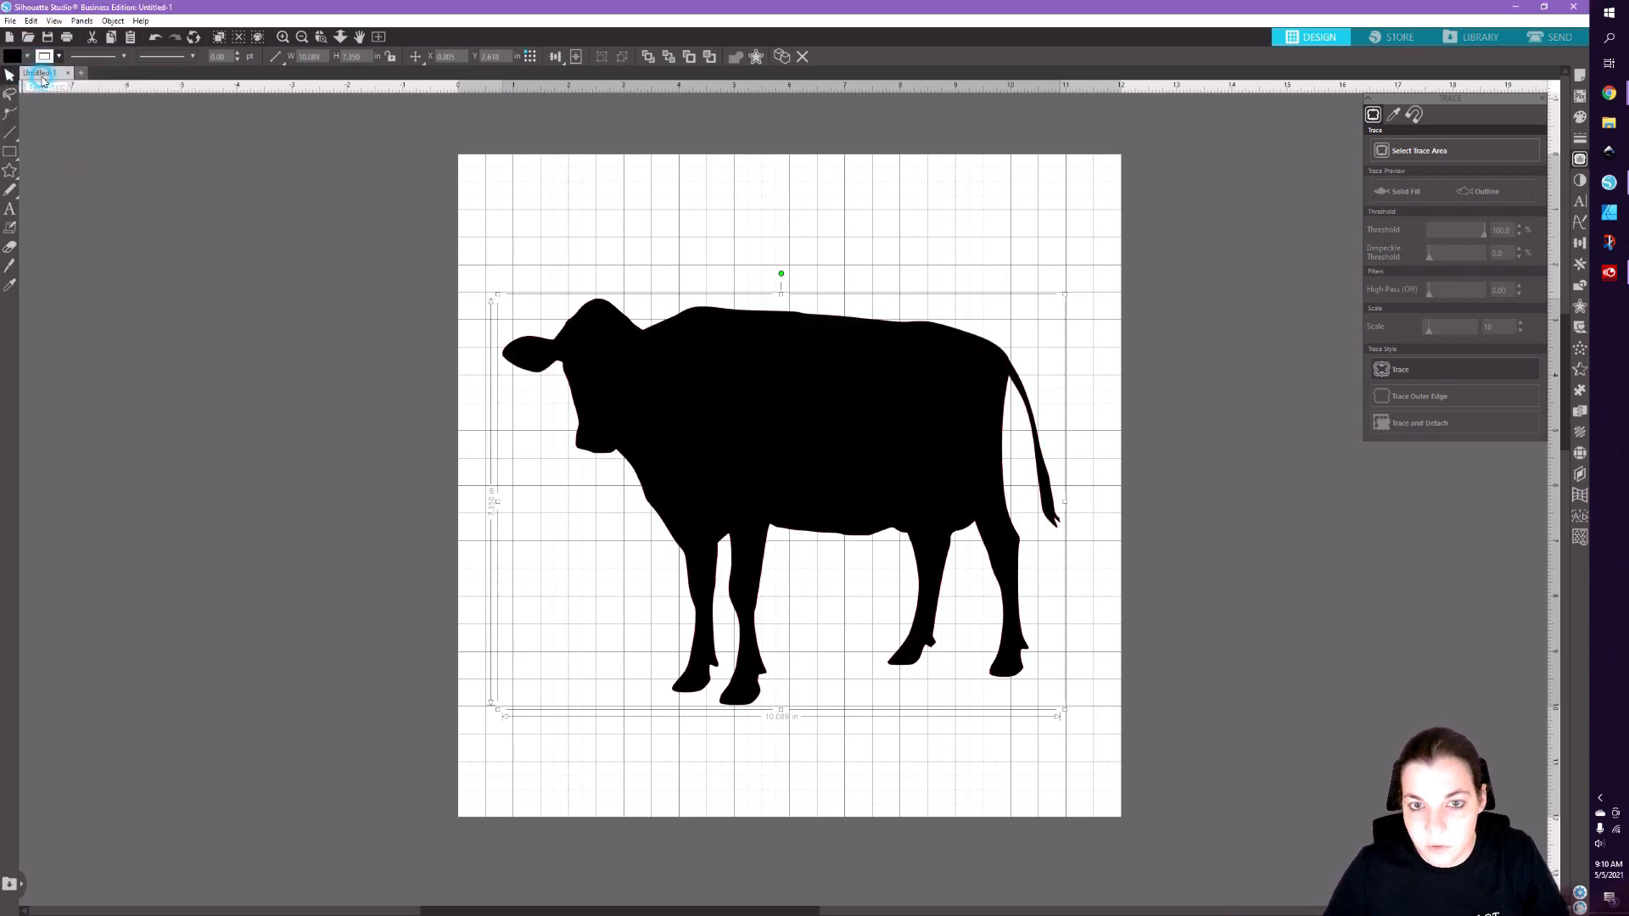
- Simplify the edit points of the black cow silhouette and leave point editing
{"action": "left_click", "coordinate": [9, 117]}
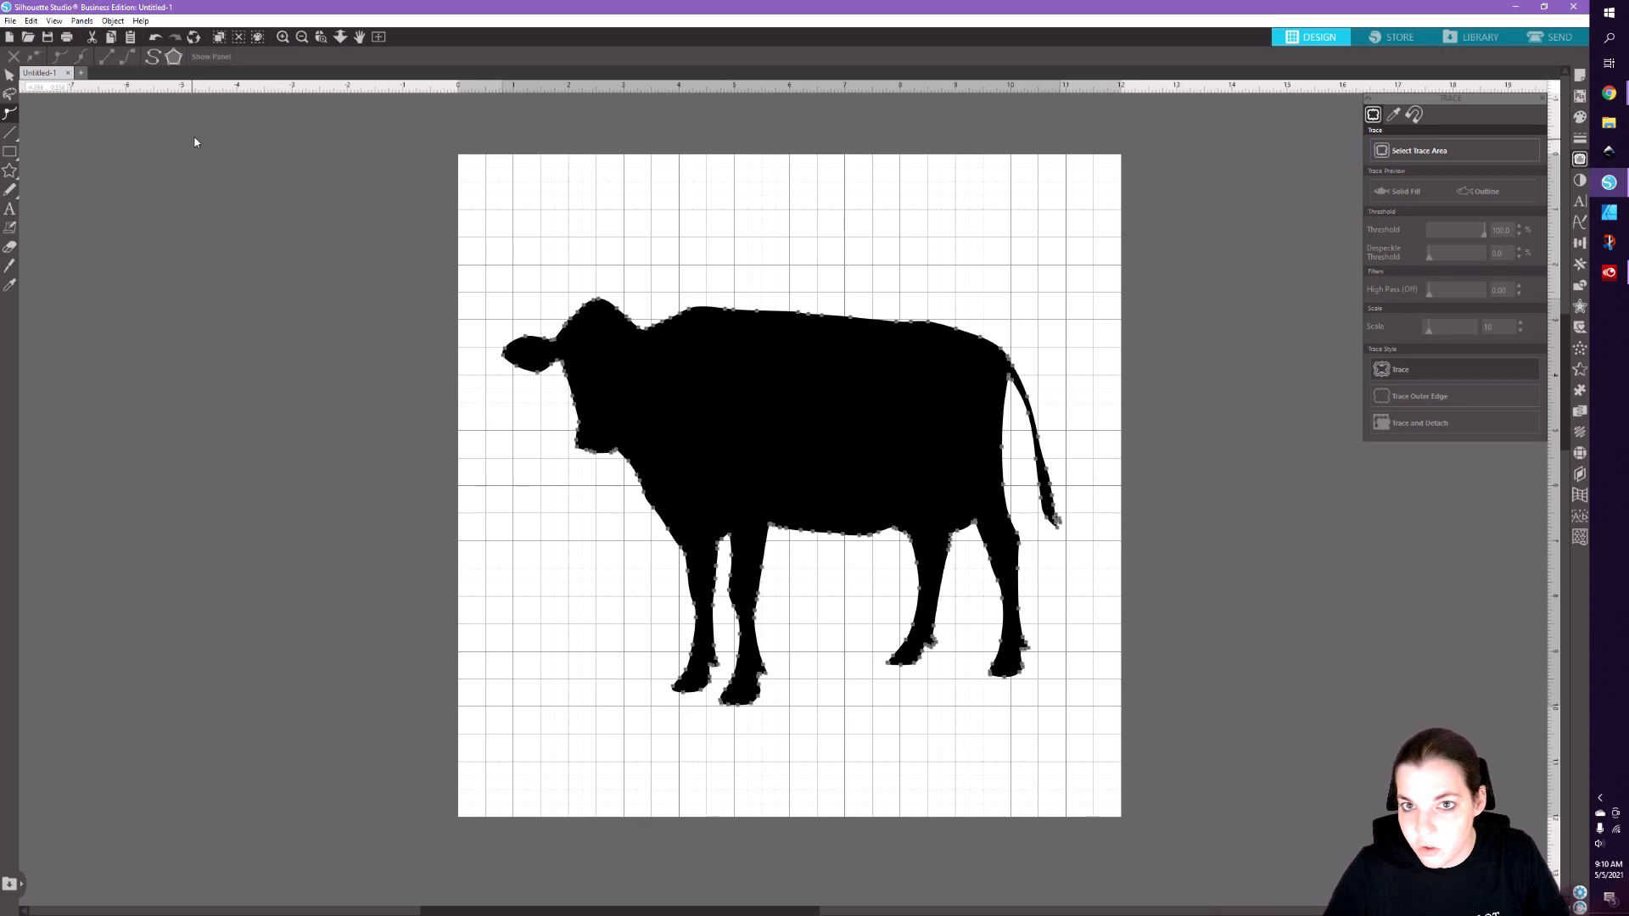
{"action": "left_click", "coordinate": [155, 58]}
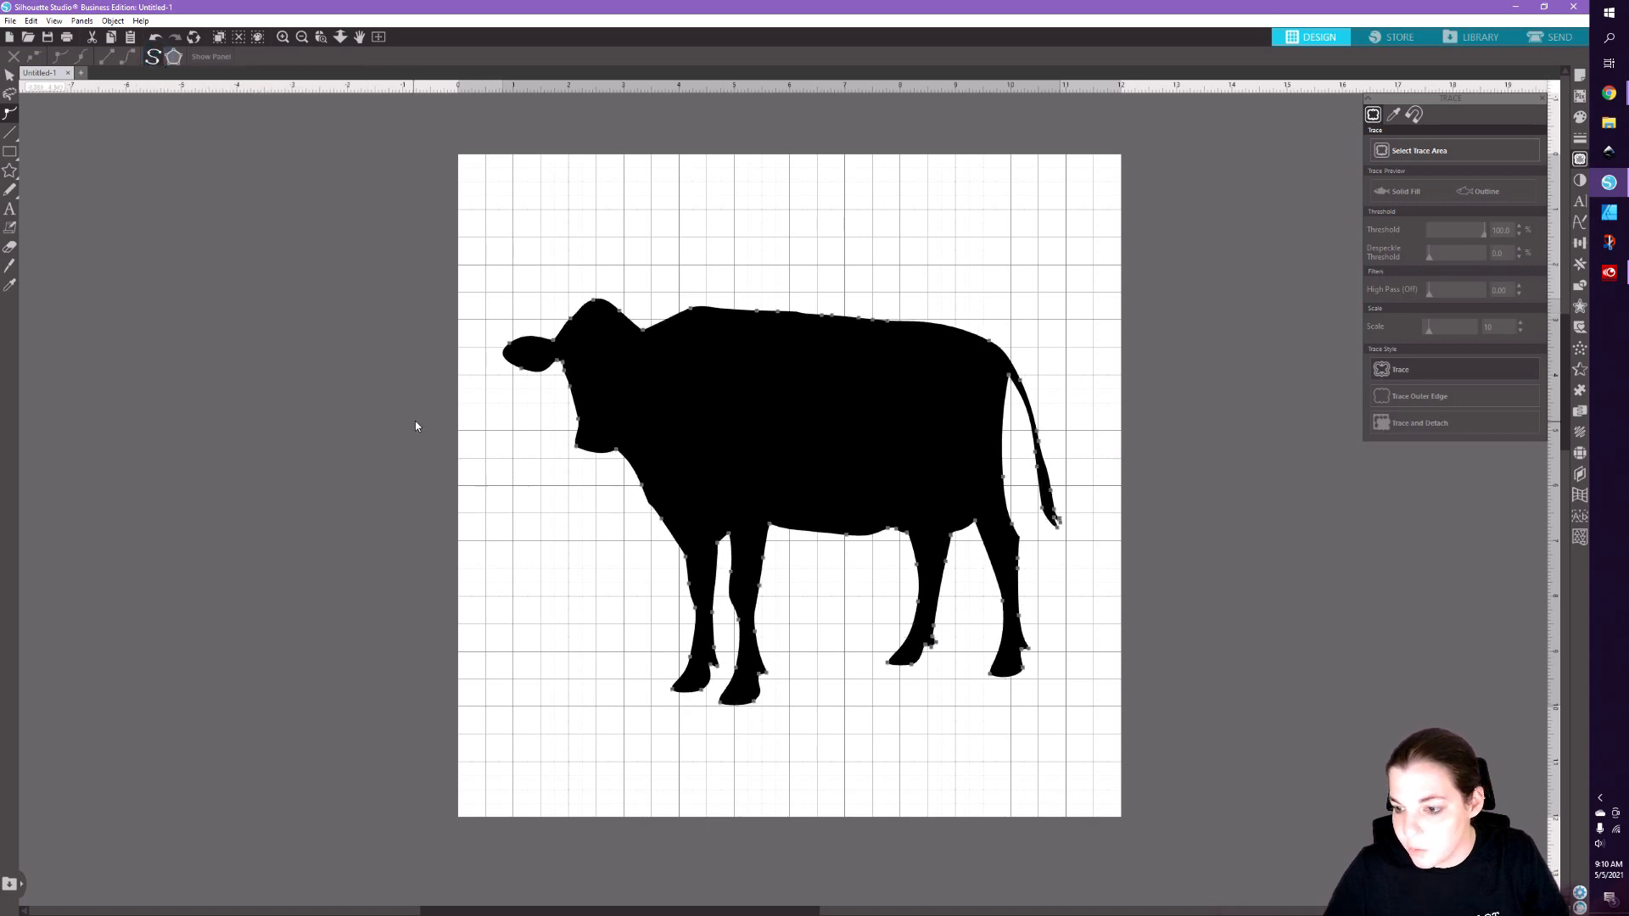
{"action": "left_click", "coordinate": [500, 486]}
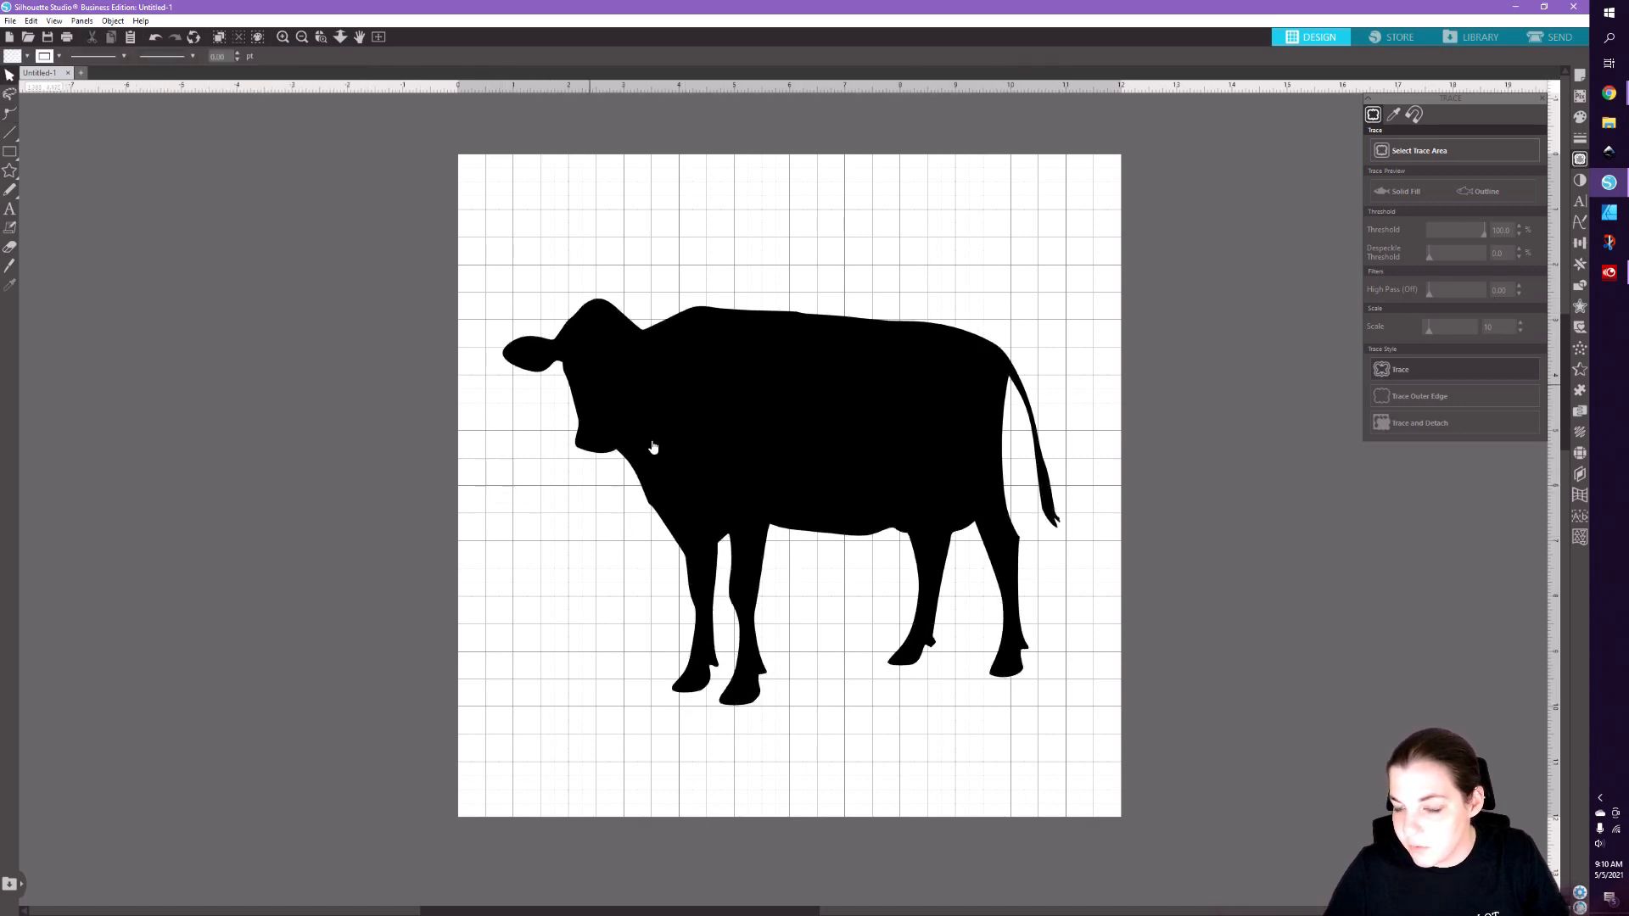